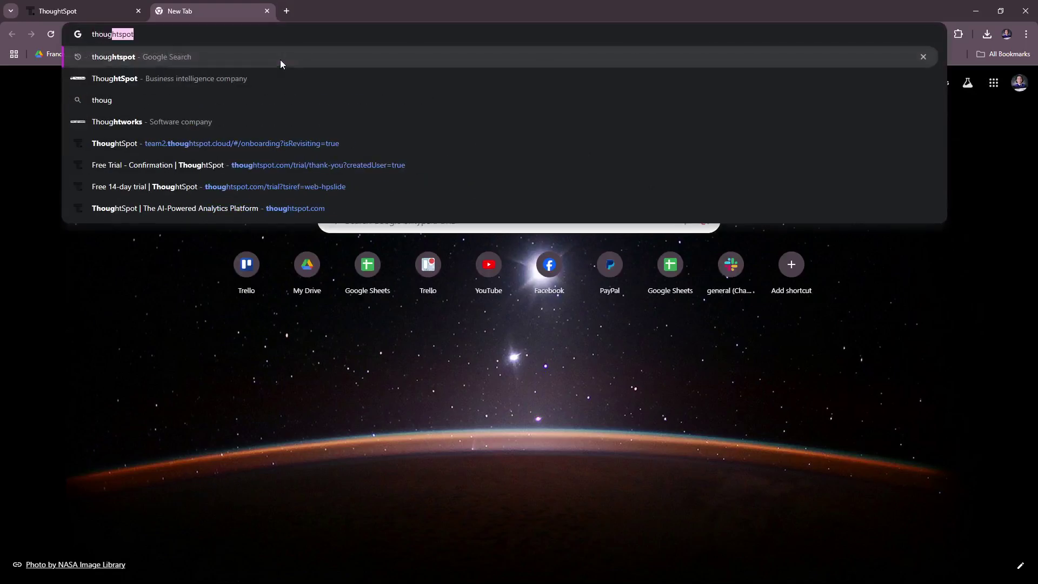
Step: Search for ThoughtSpot and open the 'ThoughtSpot | The AI-Powered Analytics Platform' result
key("Return")
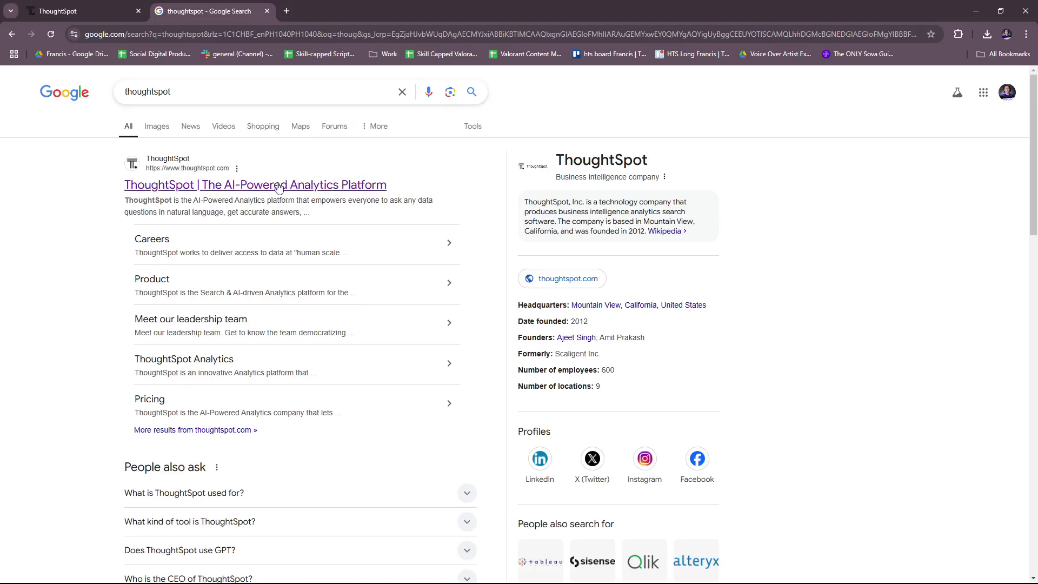
left_click(255, 188)
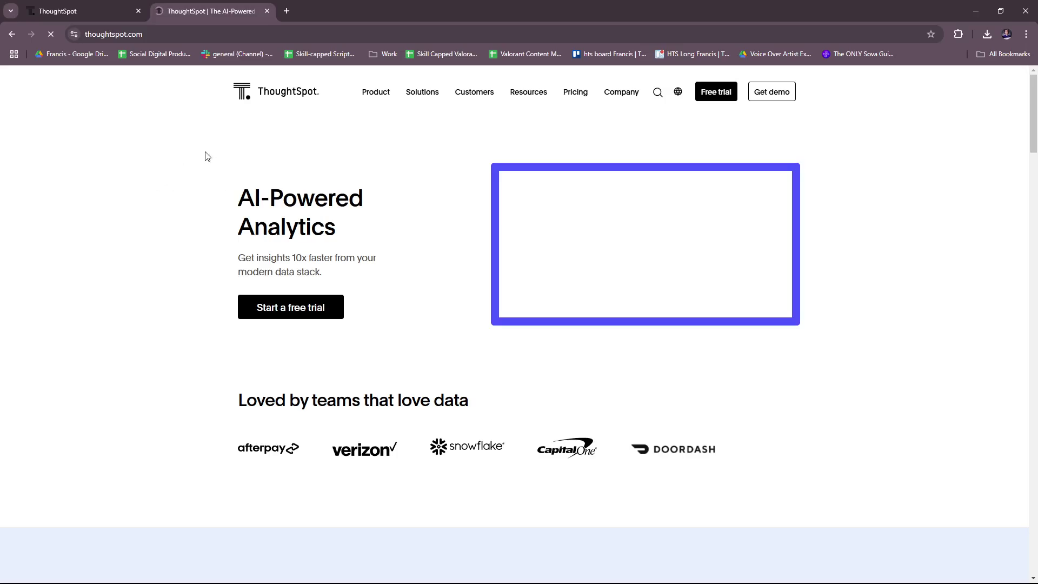
mouse_move(417, 94)
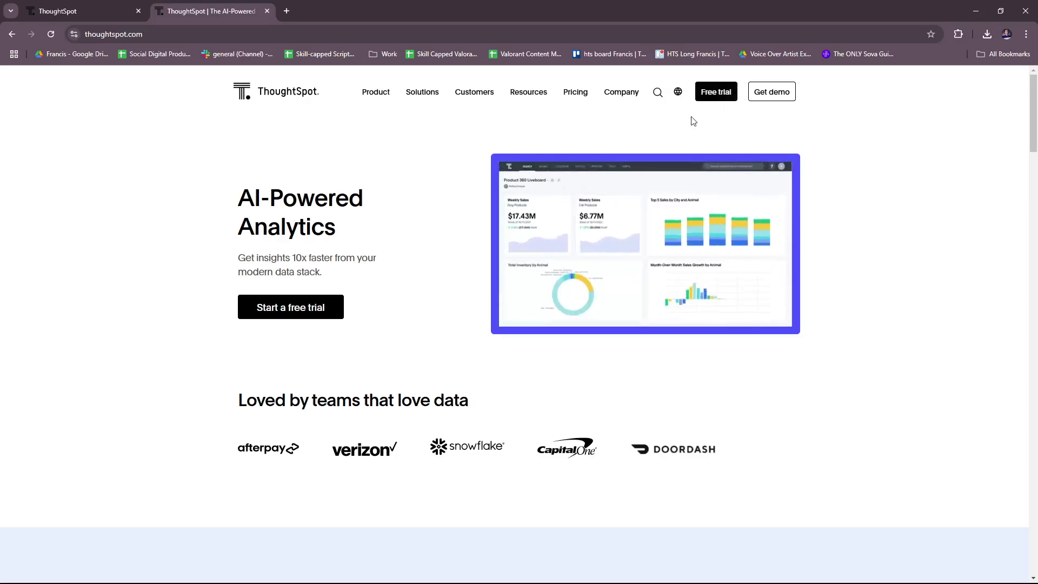
Step: Browse the thoughtspot.com navigation menus and scroll through the homepage
scroll(410, 313, "down", 1)
scroll(418, 309, "up", 1)
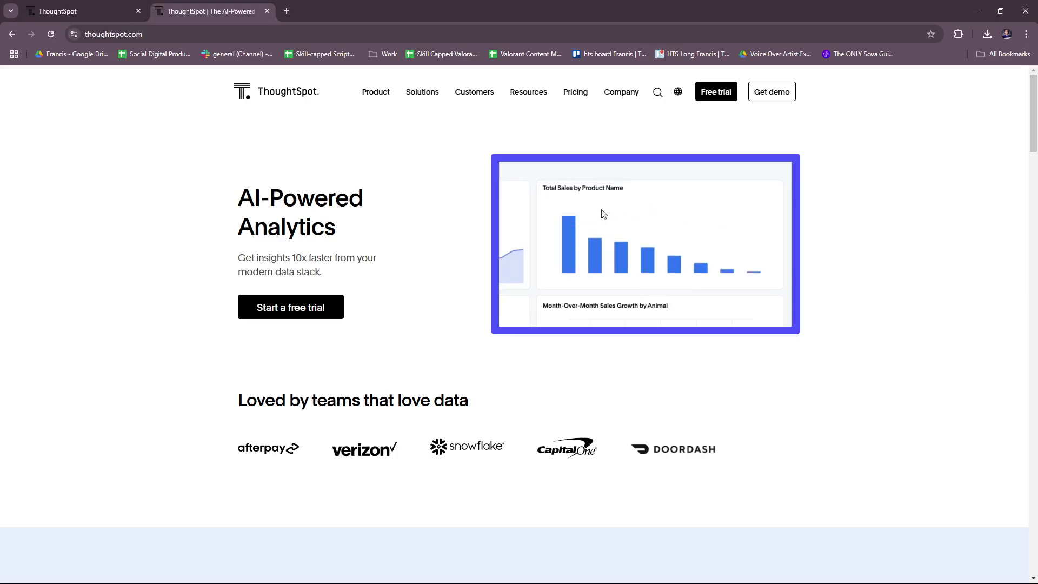
mouse_move(378, 93)
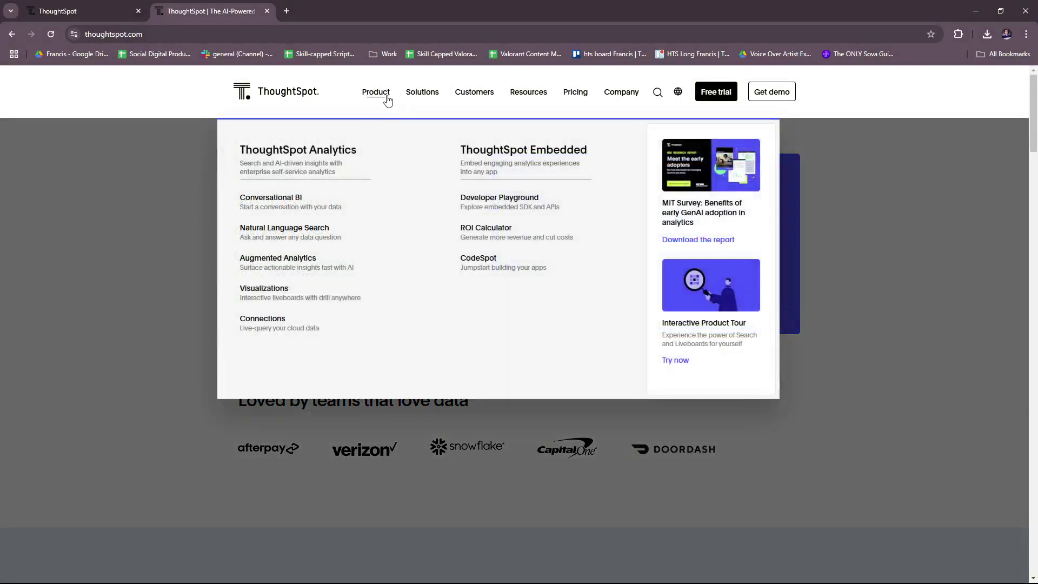
mouse_move(501, 97)
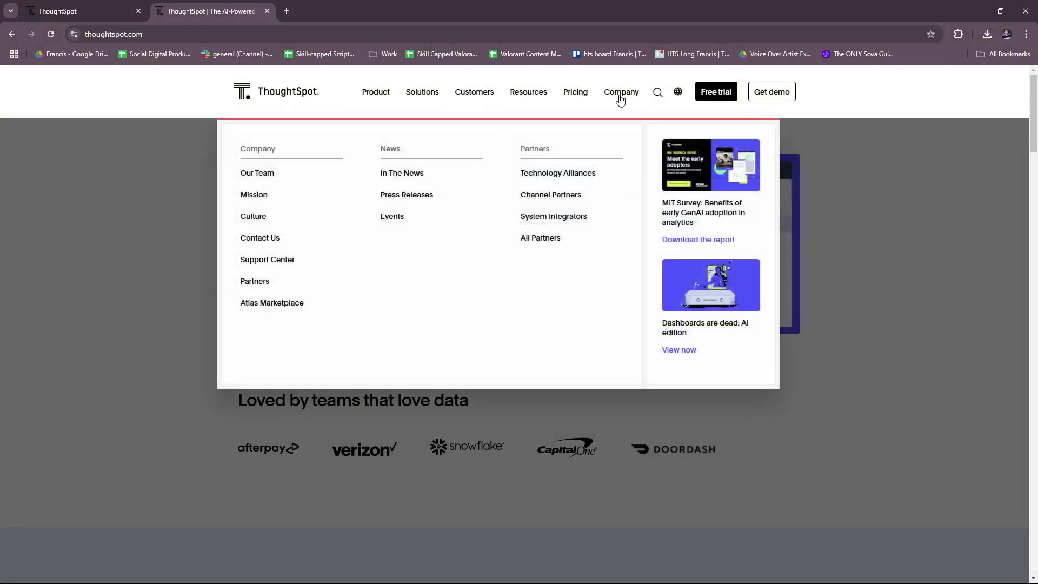
scroll(877, 306, "down", 5)
scroll(877, 308, "up", 3)
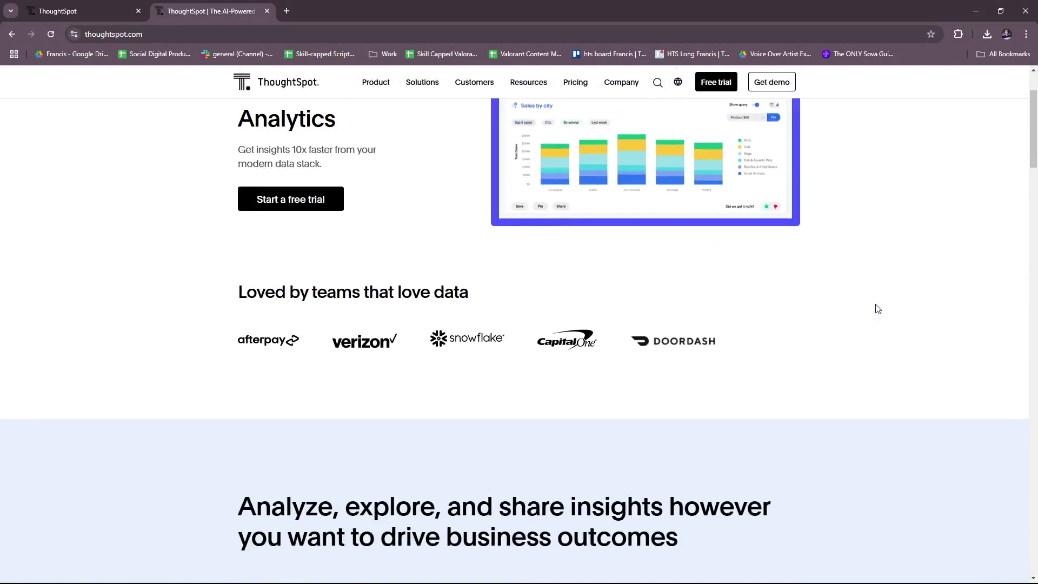
scroll(876, 314, "down", 5)
scroll(844, 323, "up", 6)
scroll(807, 318, "up", 1)
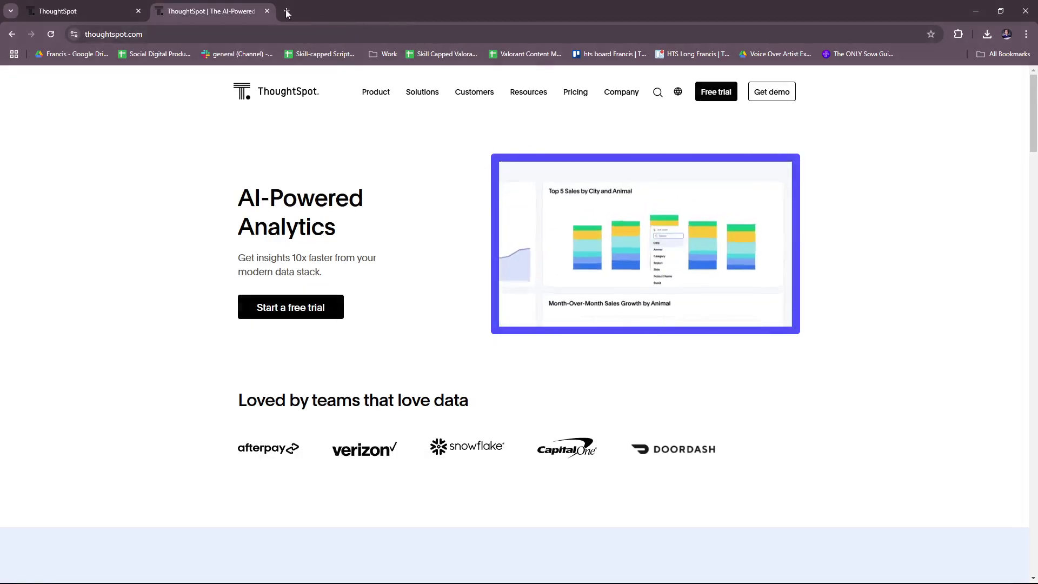
Step: Return to the ThoughtSpot app tab, close the website tab, and start the Welcome tour
key("ctrl+1")
left_click(196, 11)
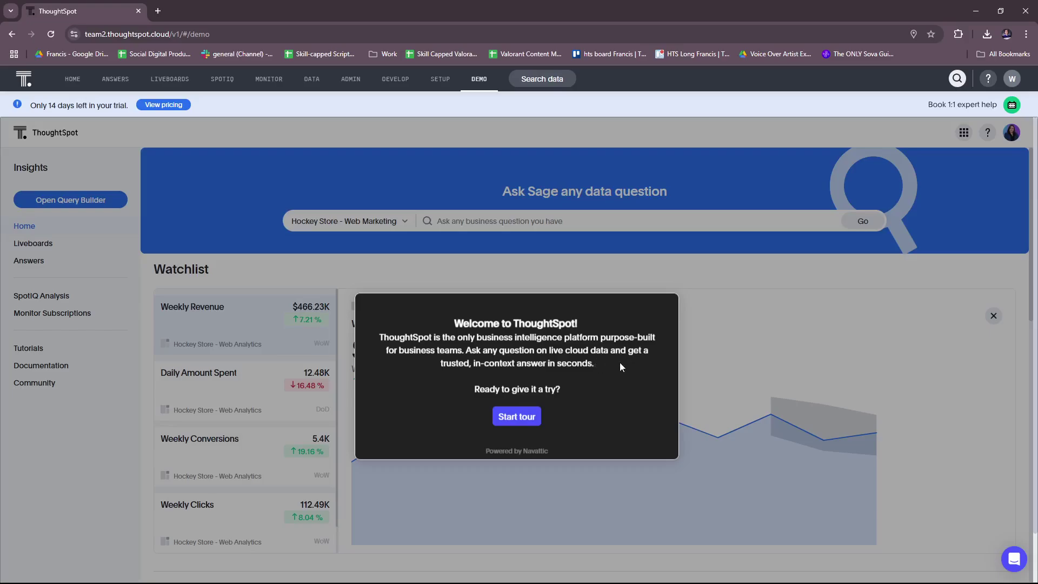
left_click(527, 417)
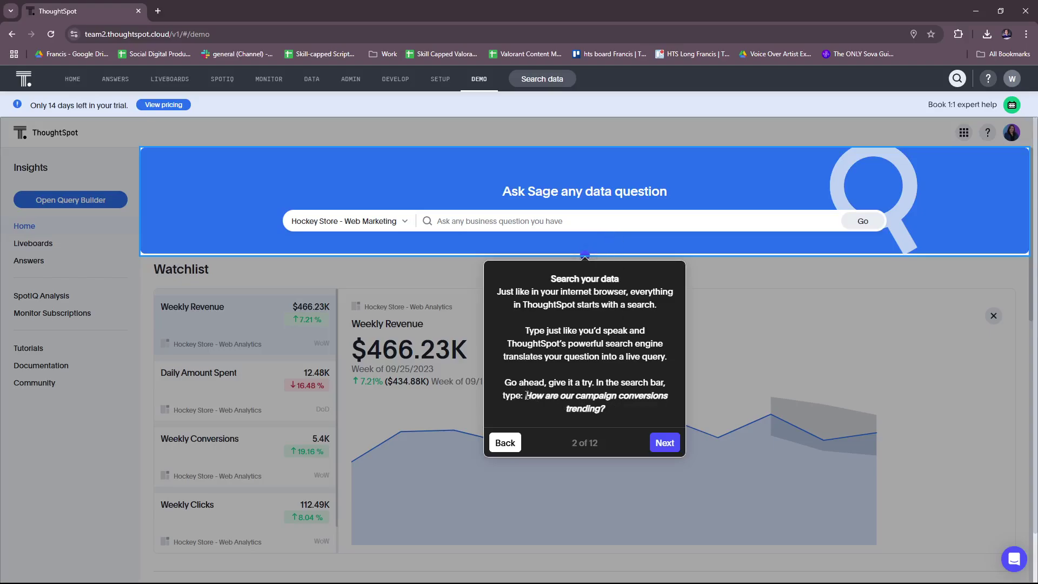
Step: Fill the search bar with the tour's campaign conversions sample question and run it
left_click_drag(526, 396, 603, 405)
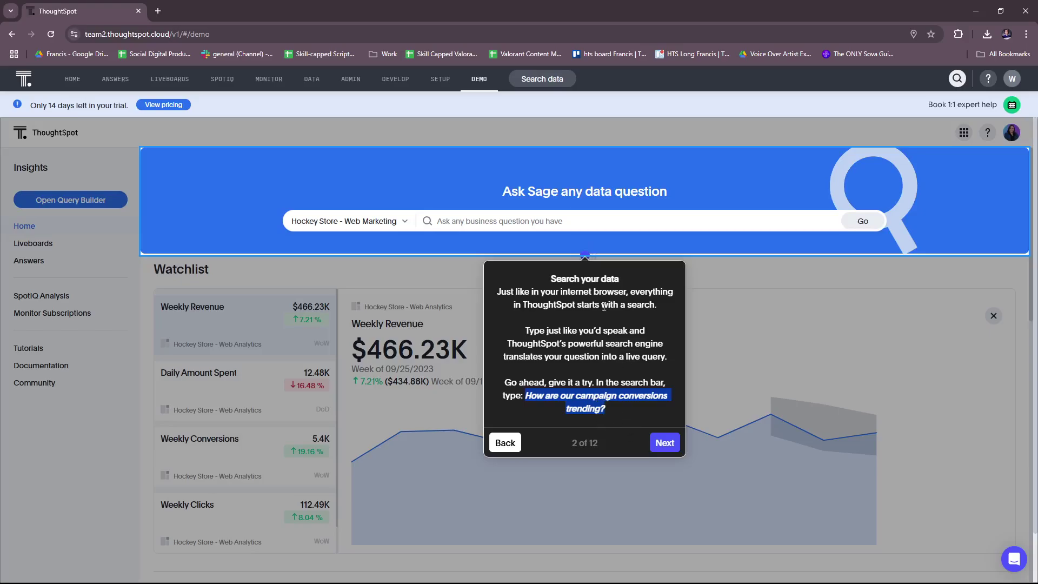
left_click(535, 226)
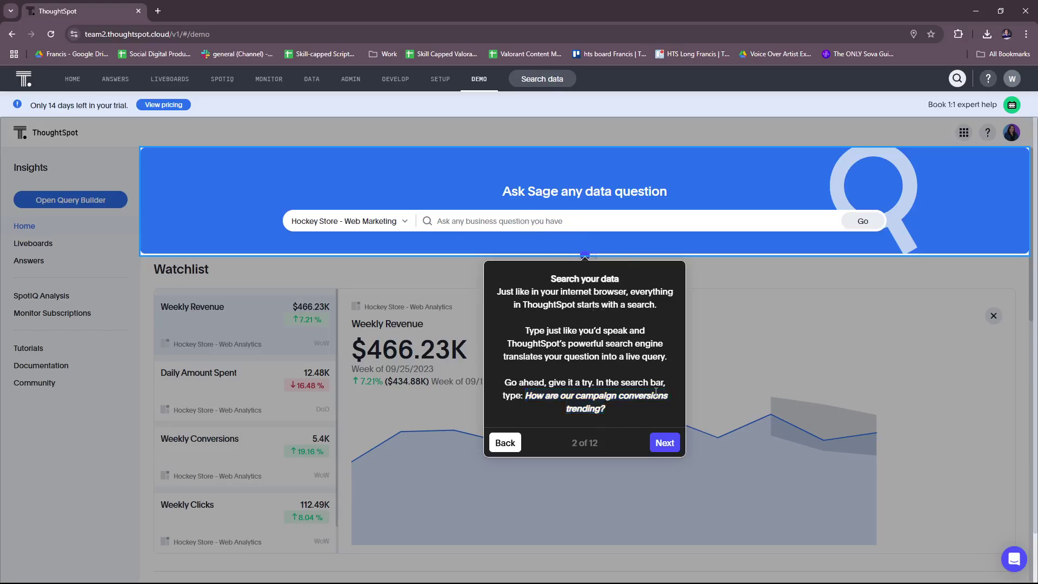
left_click(664, 443)
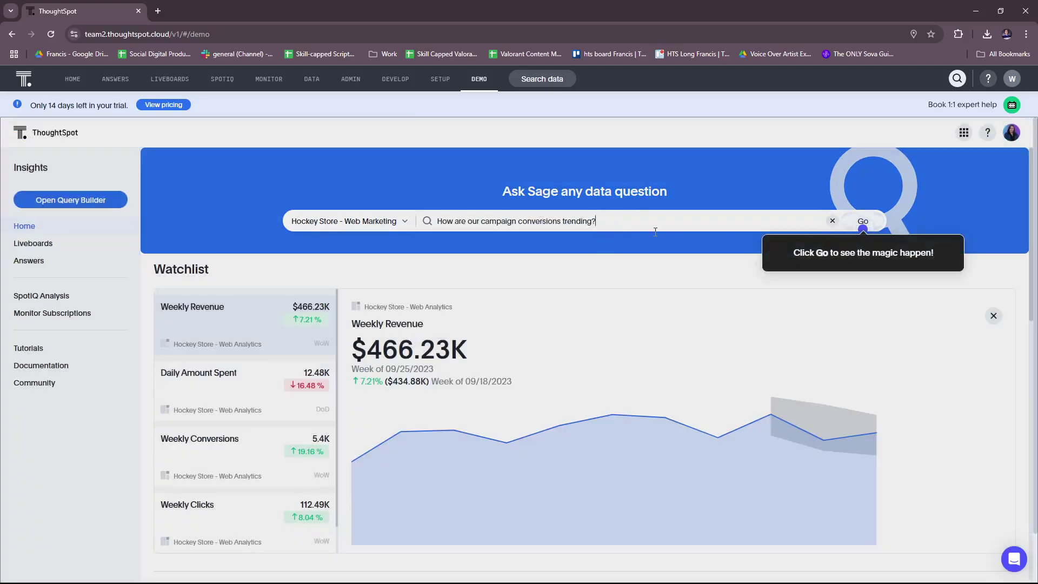
left_click(864, 222)
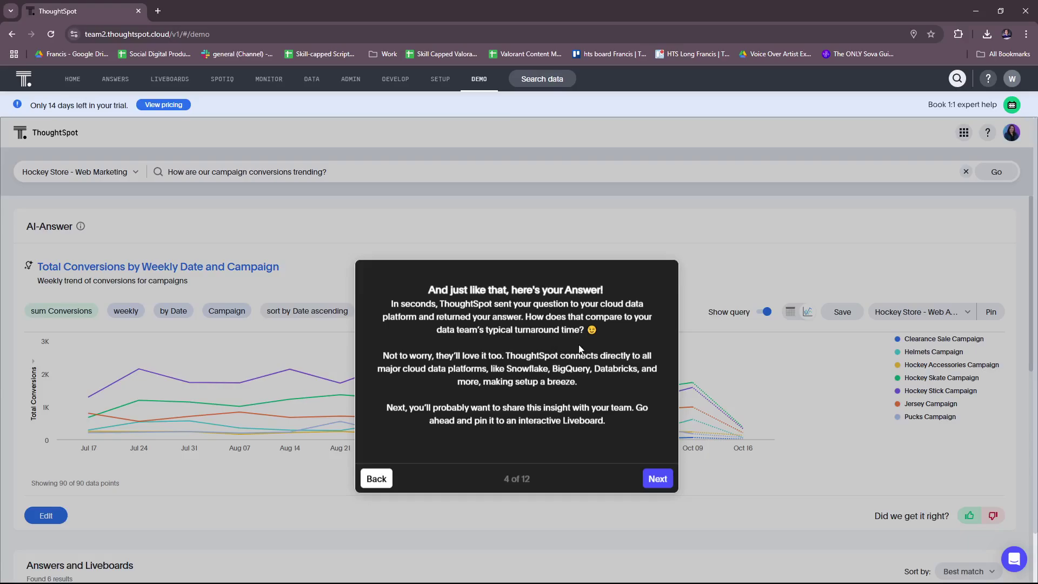
Step: Review the AI answer results and advance the tour to the 'Click the Pin button' tip
scroll(584, 347, "down", 1)
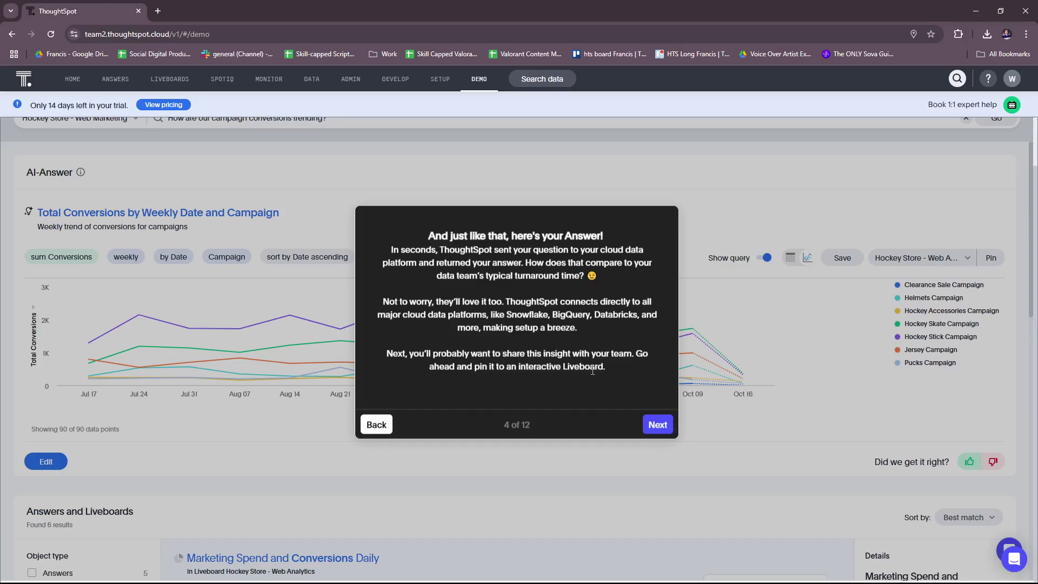
scroll(265, 282, "up", 1)
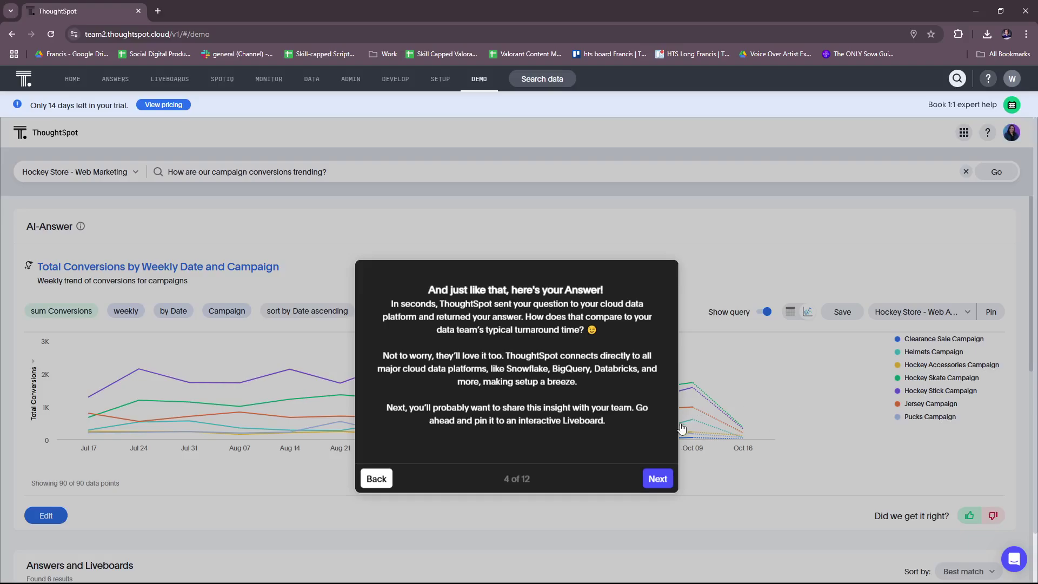
scroll(252, 394, "down", 3)
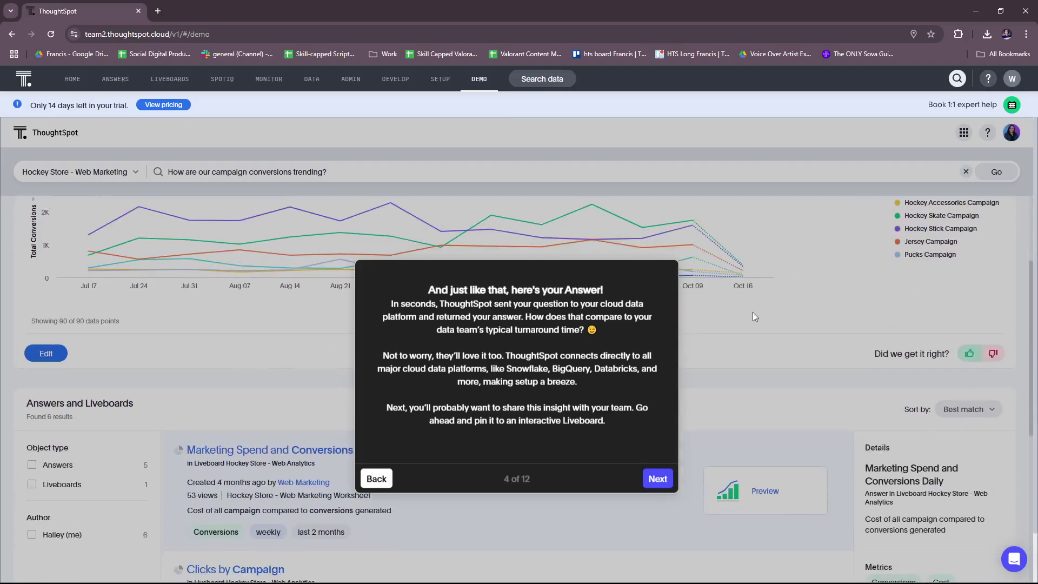
scroll(851, 320, "up", 2)
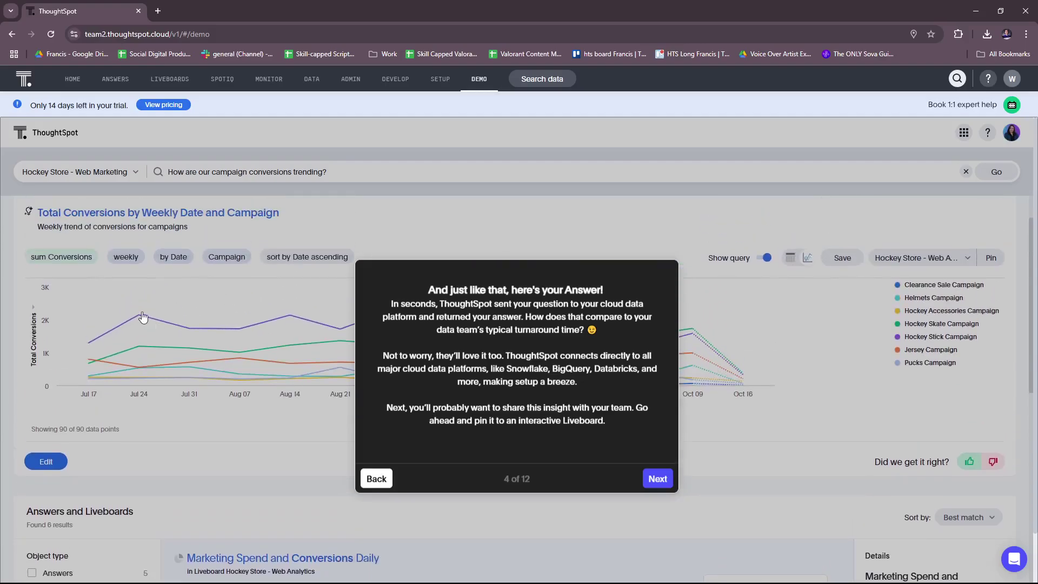
scroll(162, 346, "up", 1)
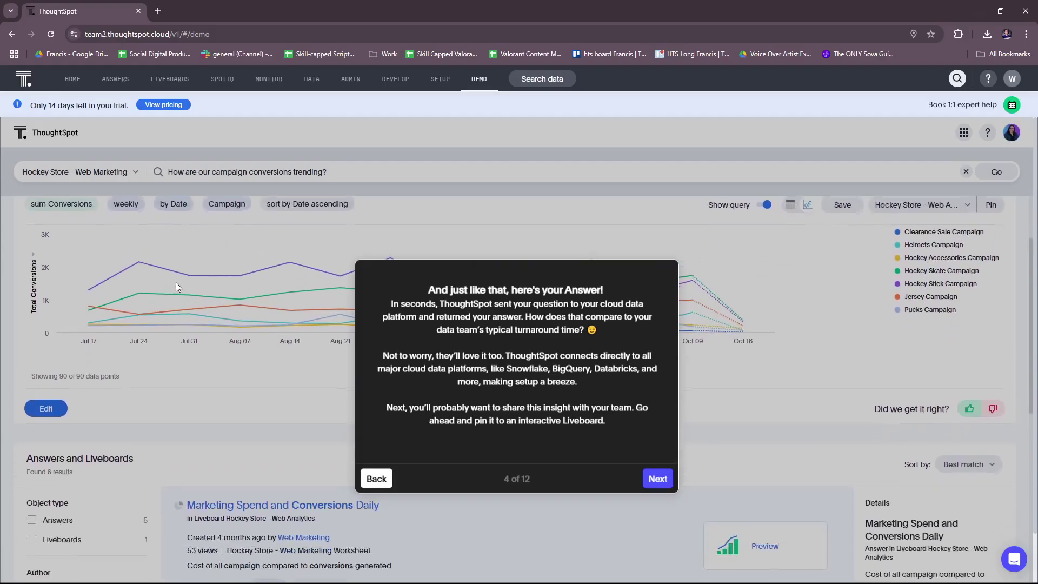
scroll(184, 294, "down", 1)
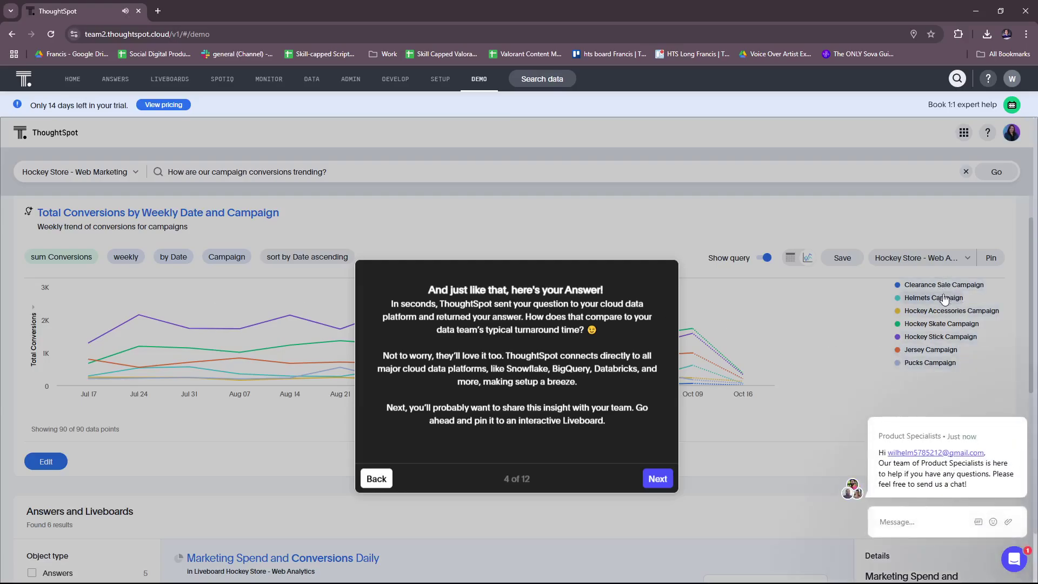
scroll(928, 344, "down", 1)
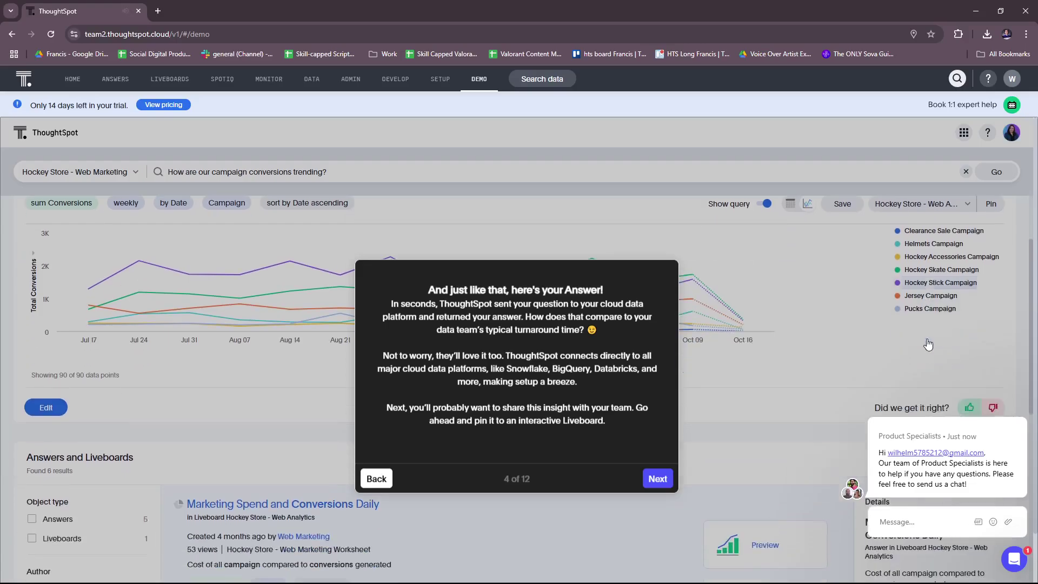
scroll(826, 348, "down", 3)
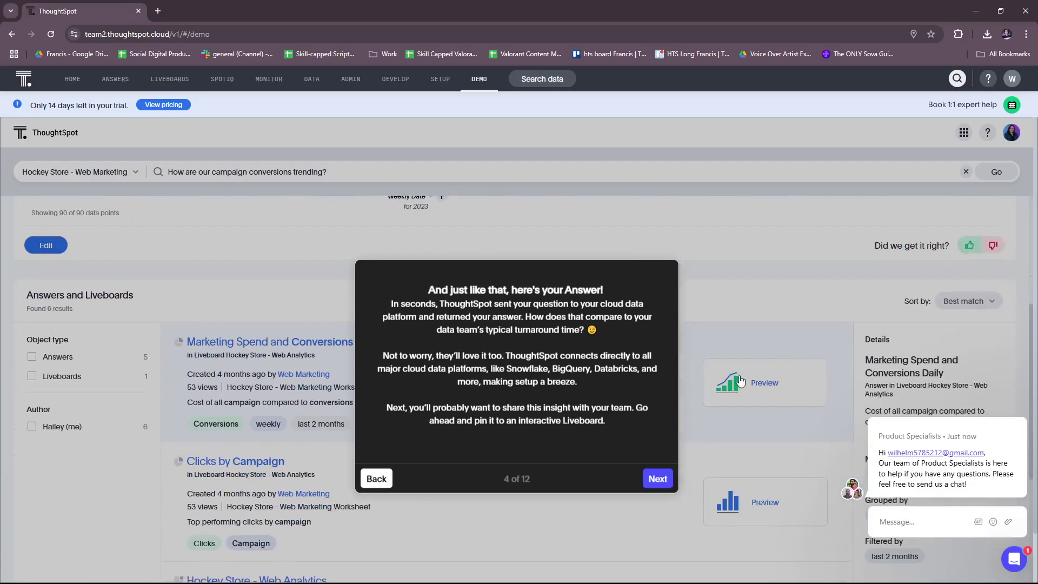
scroll(740, 381, "down", 3)
left_click(658, 478)
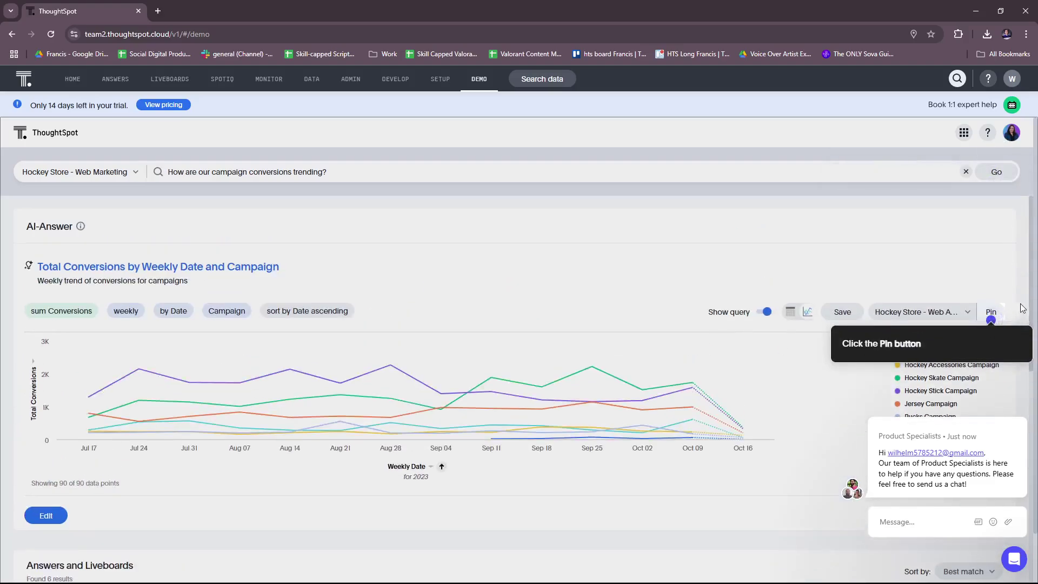
Step: Pin the conversions chart and browse the Hockey Store - Web Analytics Liveboard
left_click(994, 313)
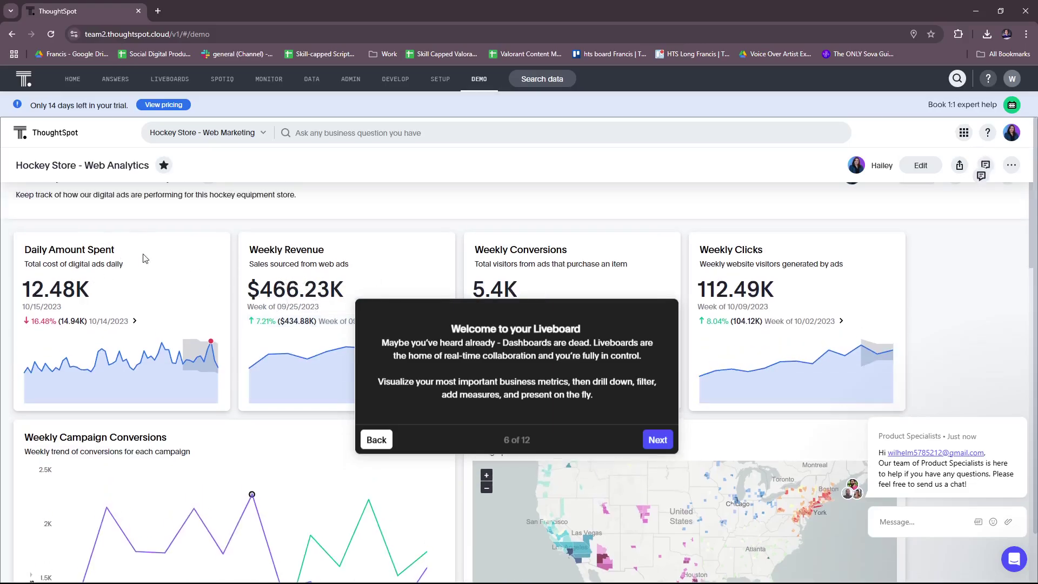
scroll(145, 259, "down", 1)
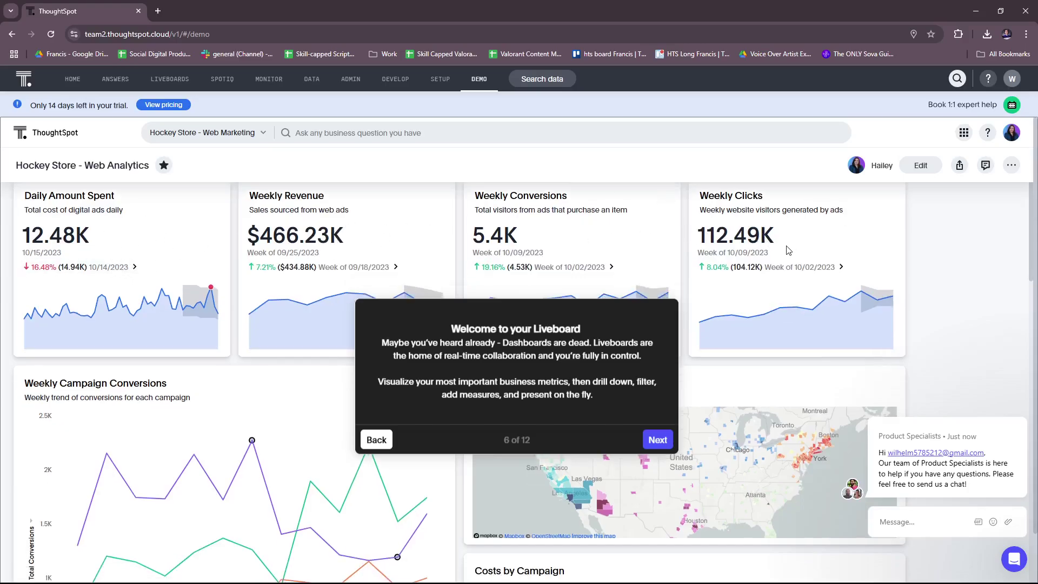
scroll(792, 252, "down", 1)
scroll(184, 333, "down", 1)
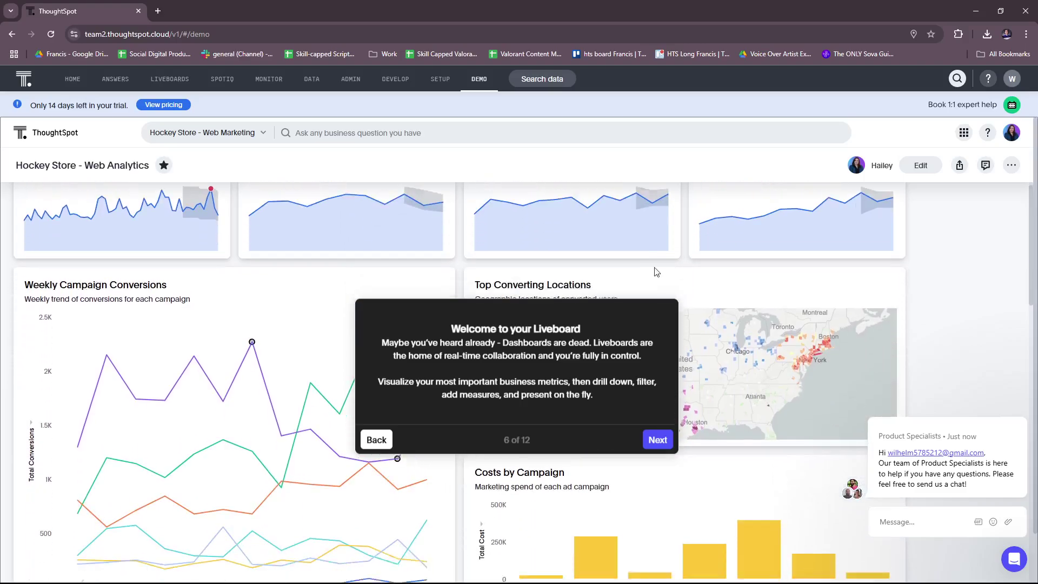
scroll(179, 330, "down", 3)
scroll(119, 301, "up", 2)
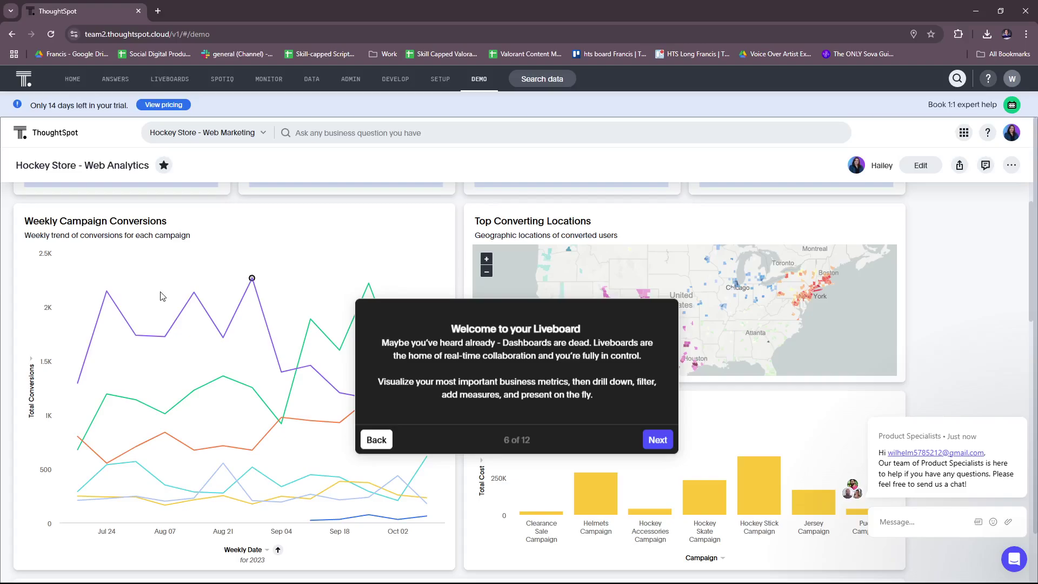
scroll(795, 316, "down", 1)
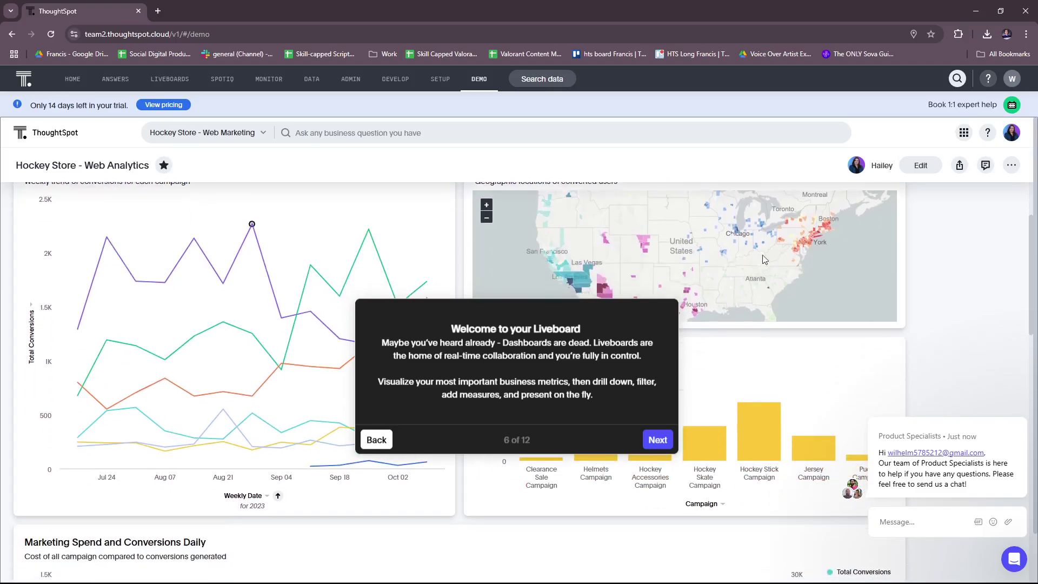
scroll(748, 272, "up", 1)
scroll(768, 297, "down", 3)
Step: Finish reviewing the Liveboard and advance the tour to step 7, Weekly Campaign Conversions
scroll(778, 308, "down", 1)
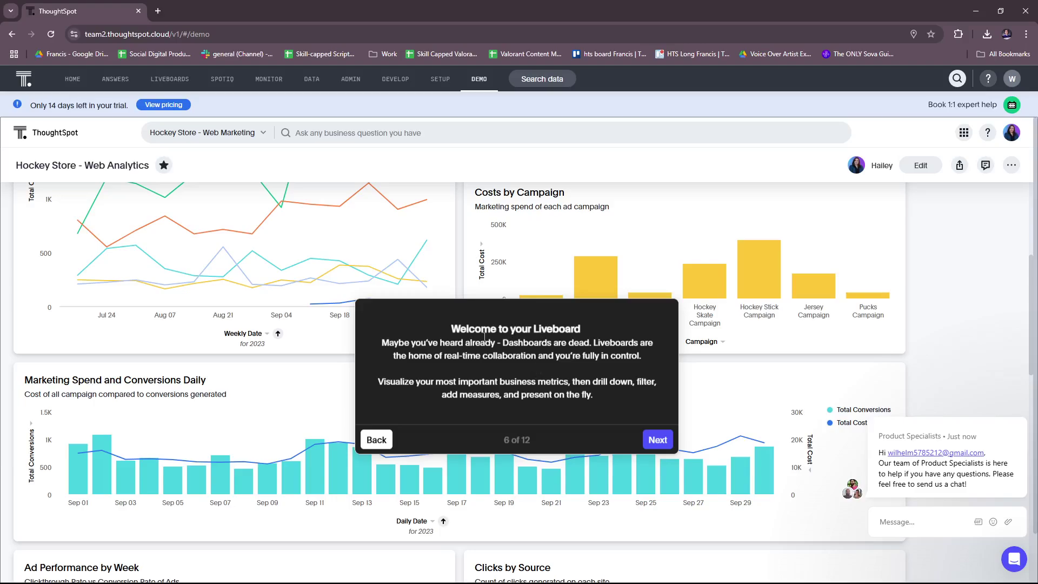
scroll(637, 246, "up", 3)
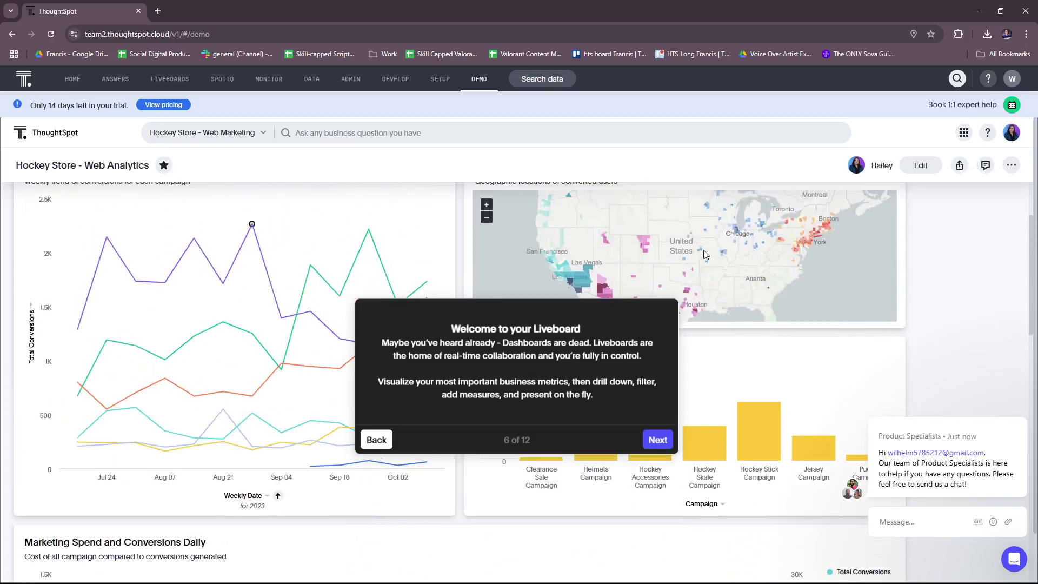
scroll(706, 254, "down", 1)
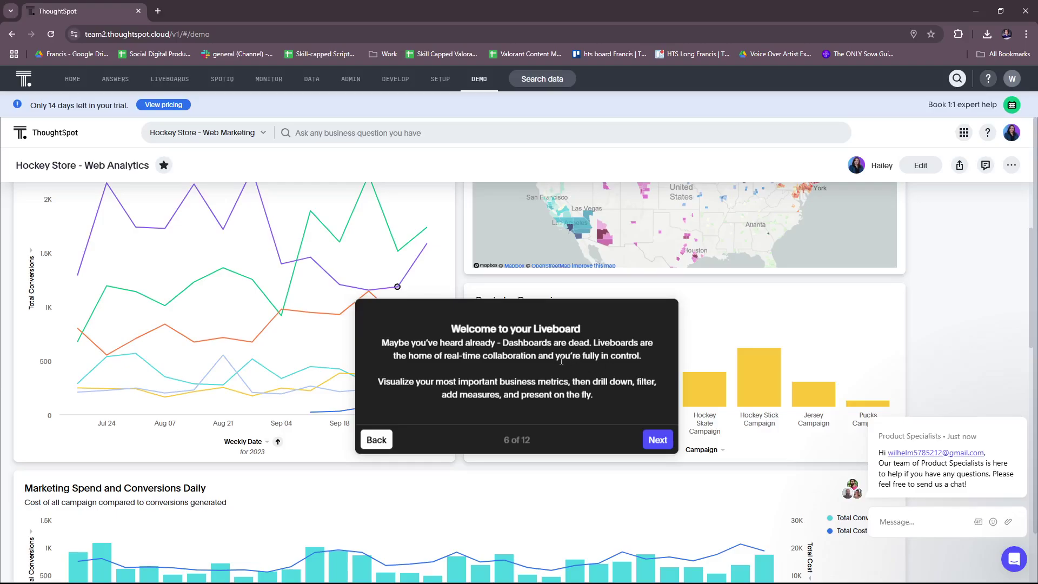
scroll(692, 324, "up", 5)
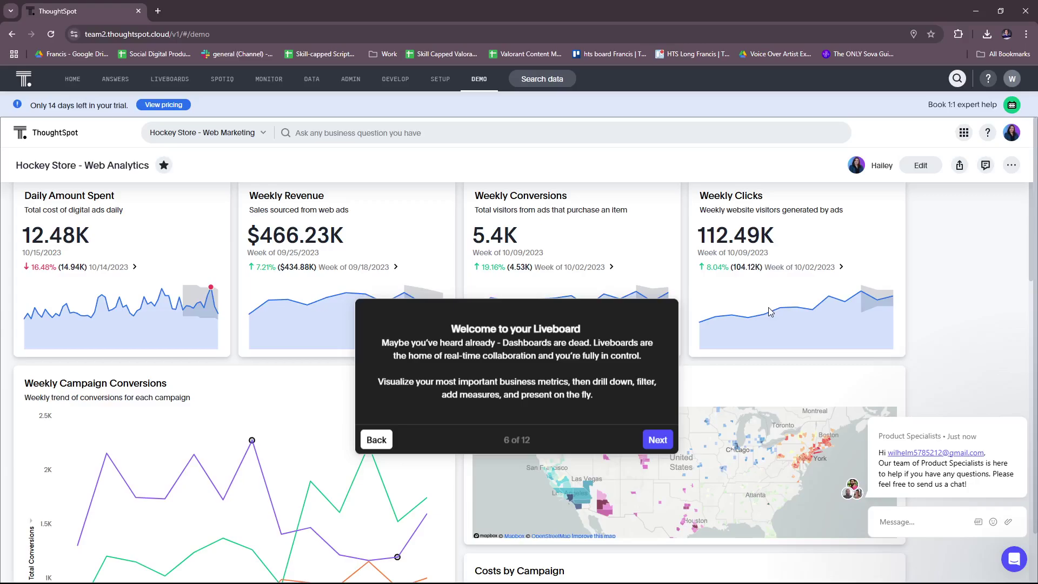
scroll(770, 312, "up", 1)
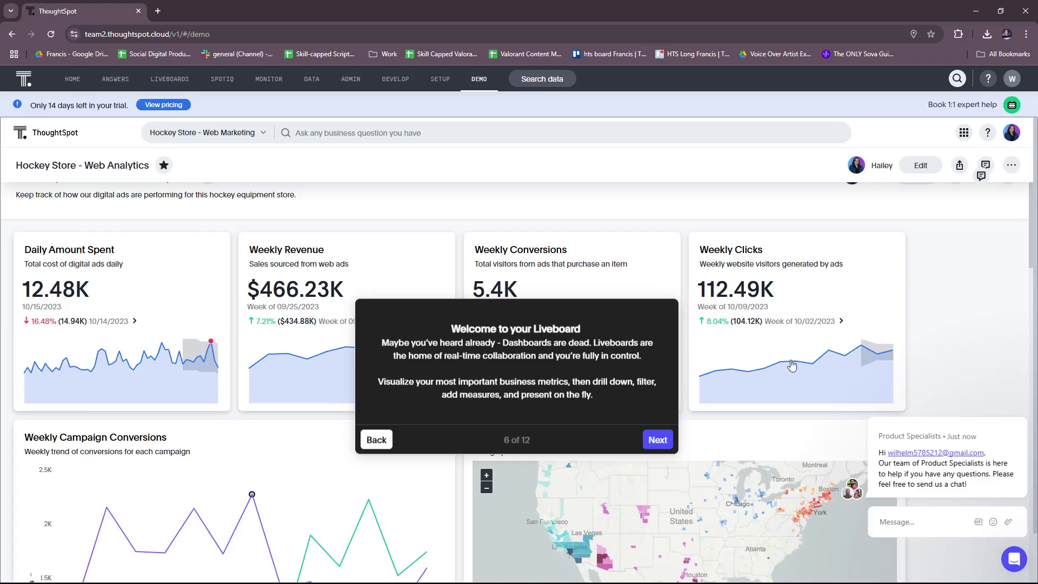
scroll(795, 369, "down", 1)
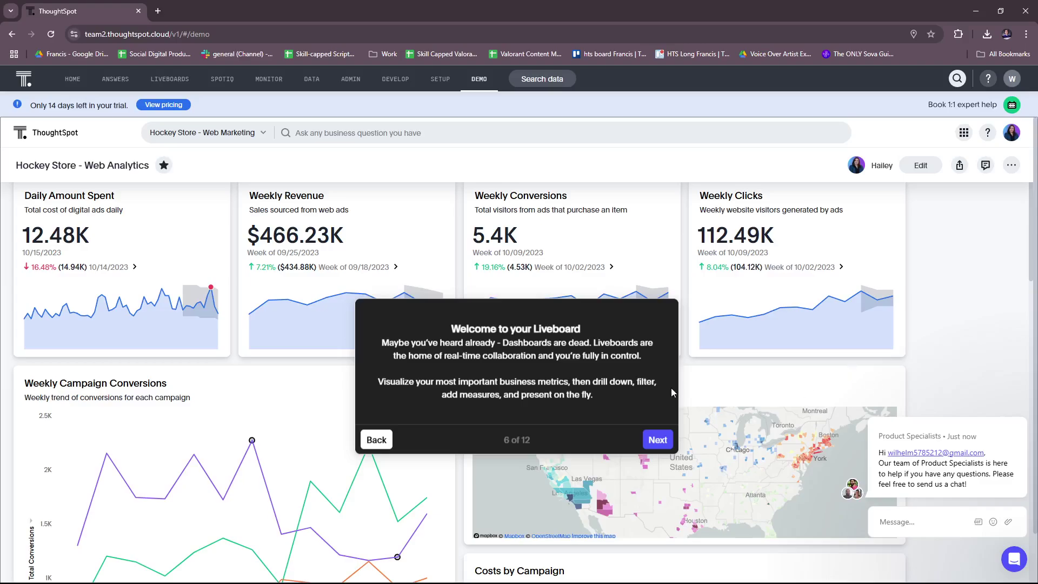
left_click(657, 441)
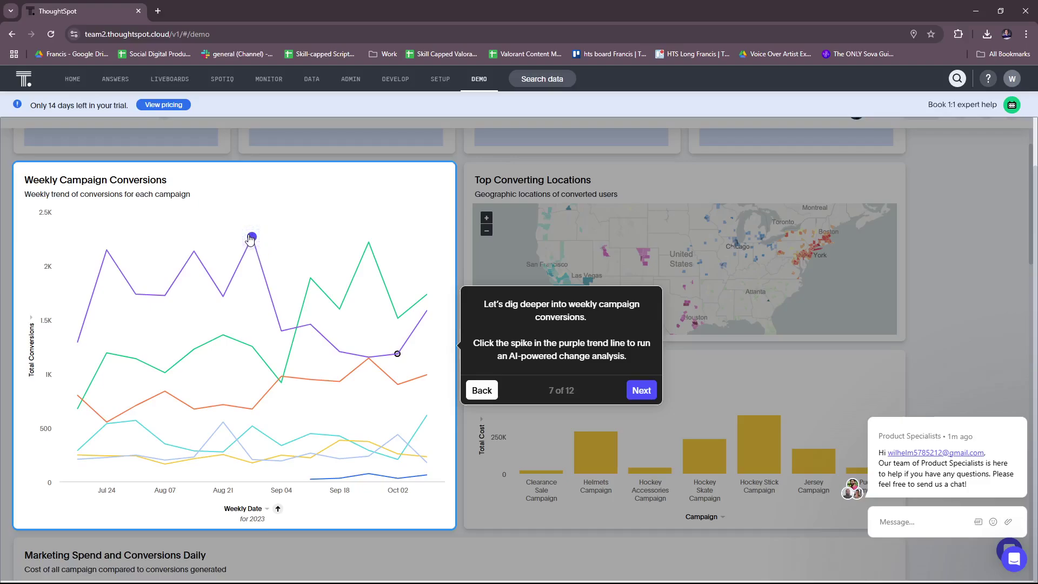
Step: Analyze the purple line's spike, revealing South drives 82.86% of the conversions decrease
left_click(251, 238)
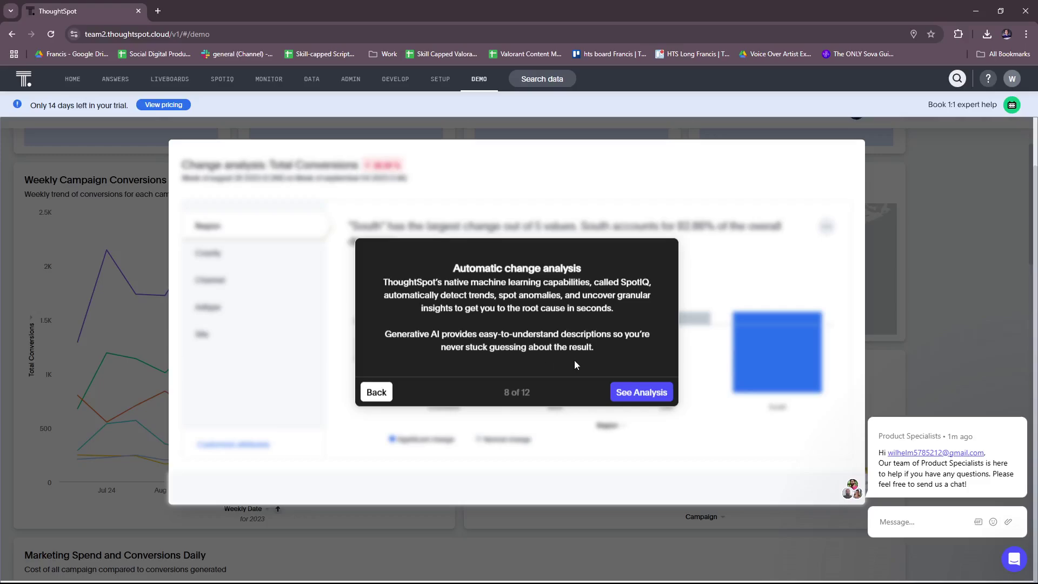
left_click(643, 395)
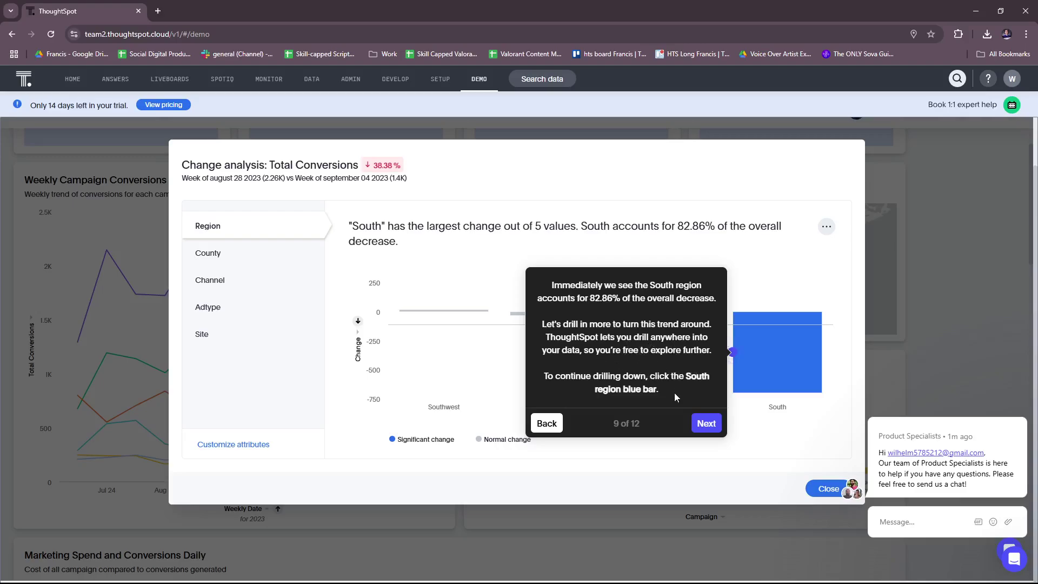
Step: Drill the South bar down by Adtype, highlighting Display Ad, Paid Search and Social Ad
left_click(704, 422)
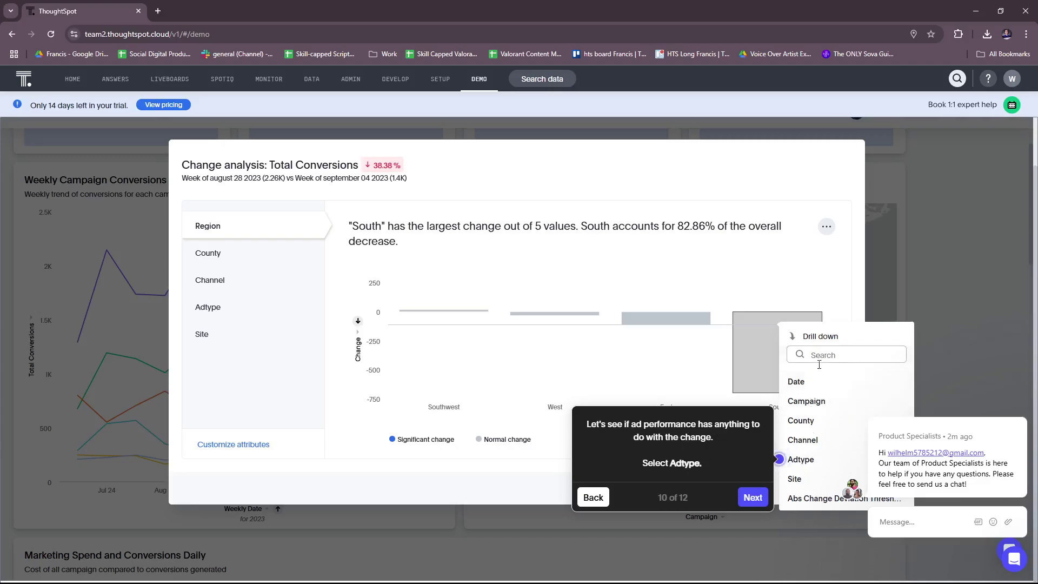
scroll(811, 403, "down", 1)
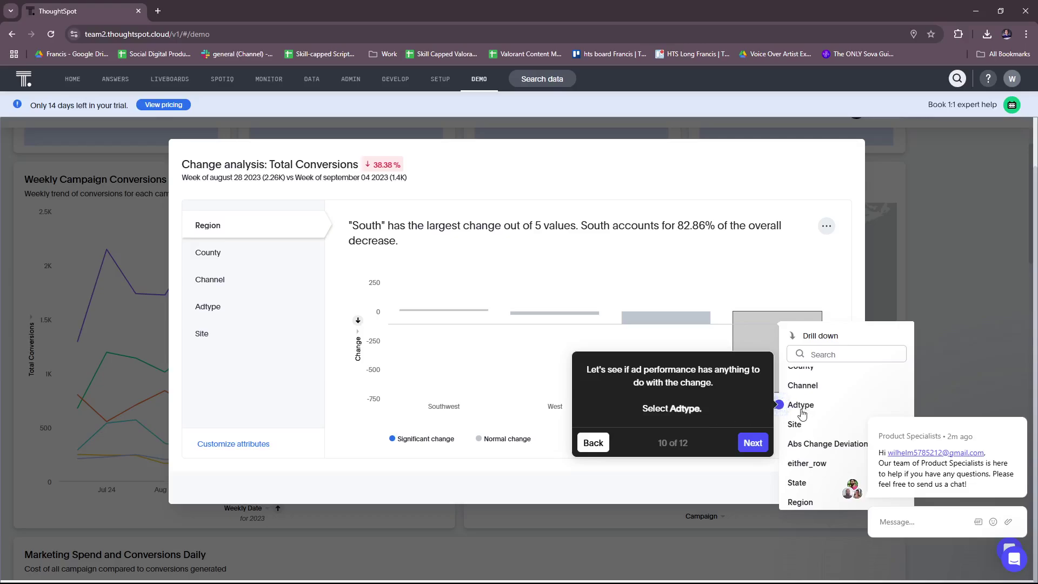
left_click(801, 410)
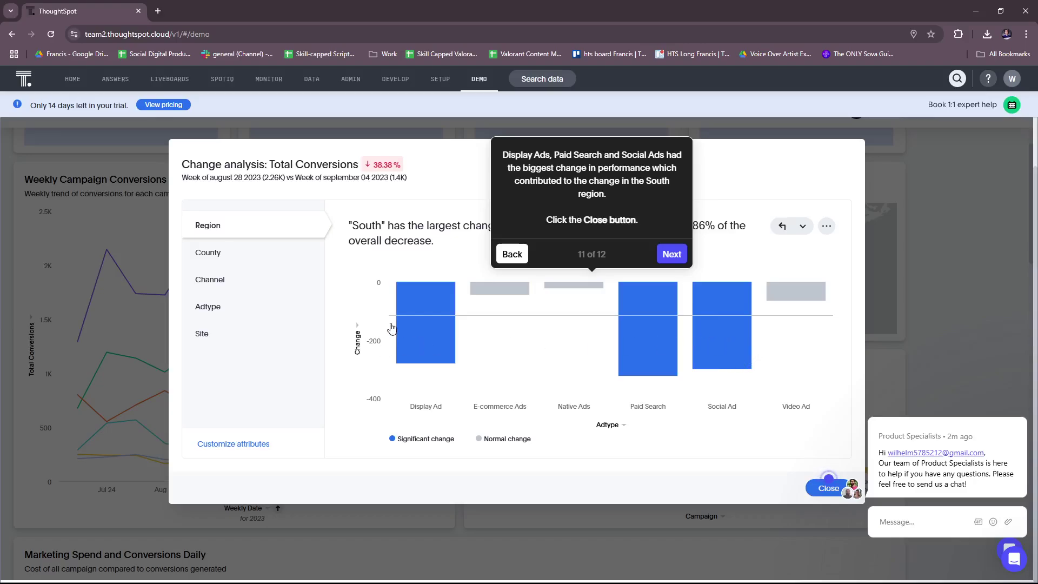
scroll(421, 330, "up", 1)
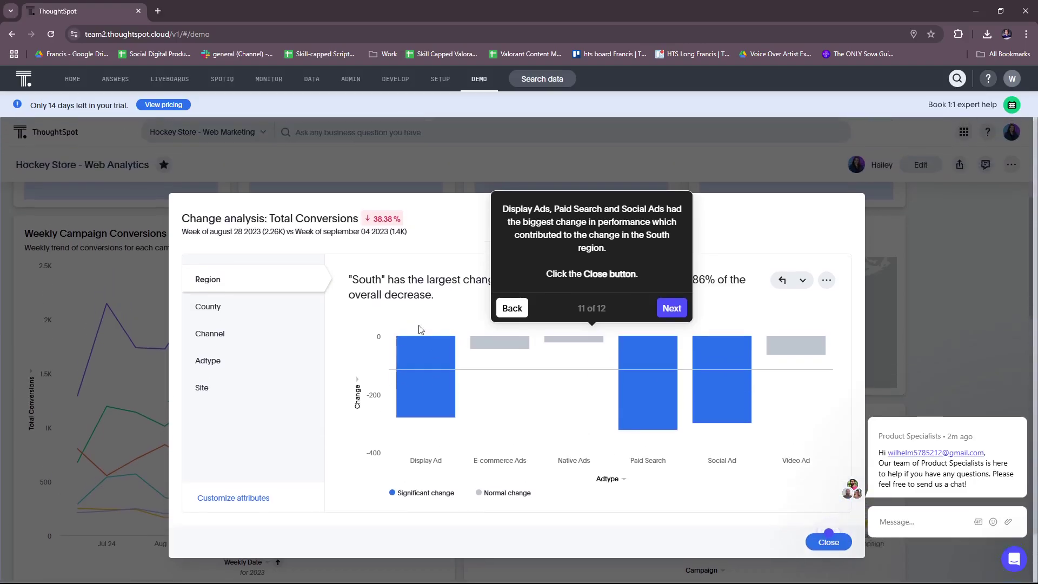
Step: Close the change analysis modal to bring up the Explore Free Trial card
left_click(829, 542)
scroll(610, 416, "down", 1)
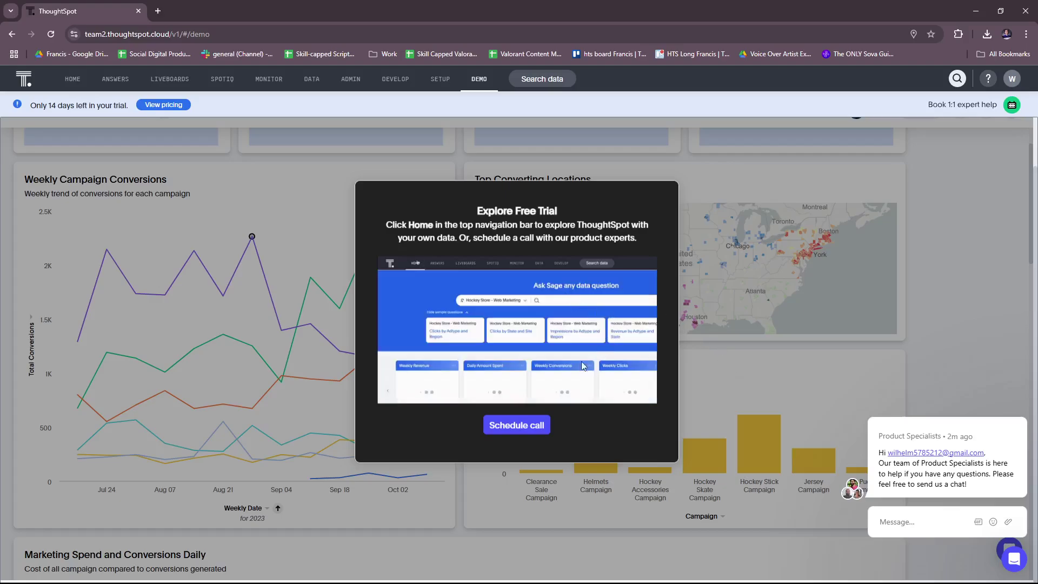
scroll(684, 365, "down", 2)
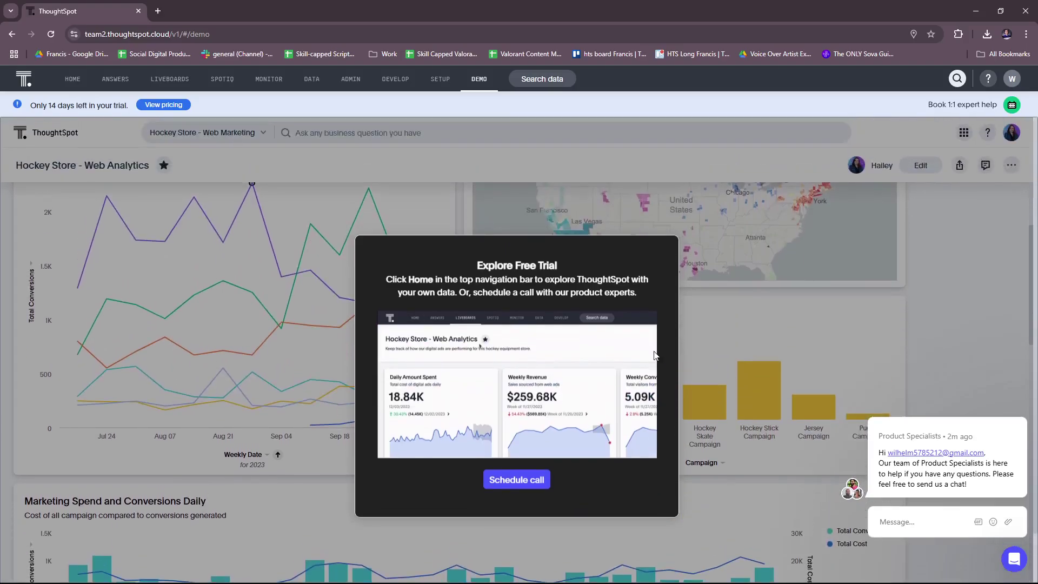
Step: Go to the ThoughtSpot Home page and scroll through its liveboards and answers
left_click(75, 85)
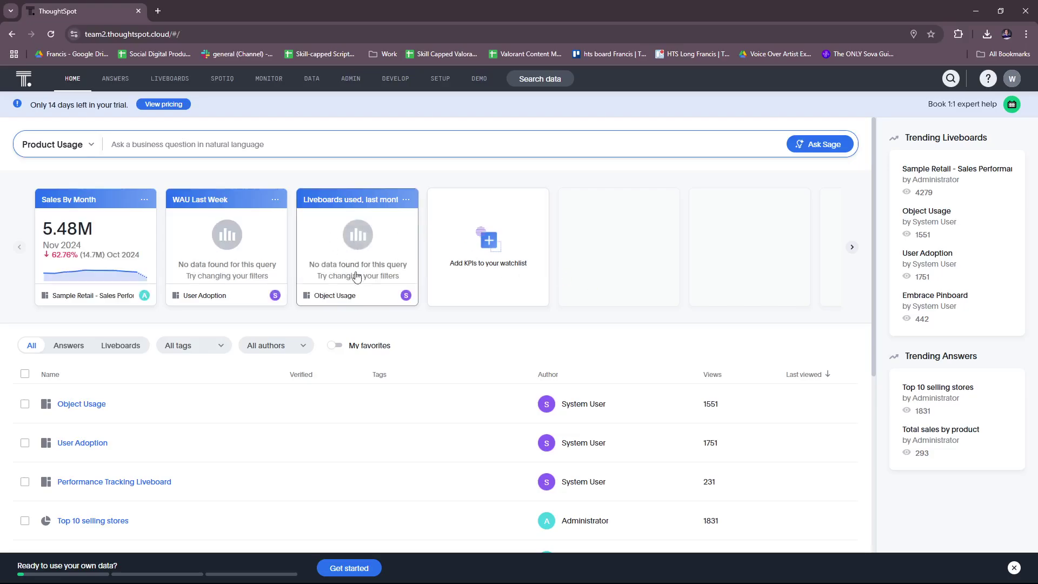
scroll(570, 327, "down", 1)
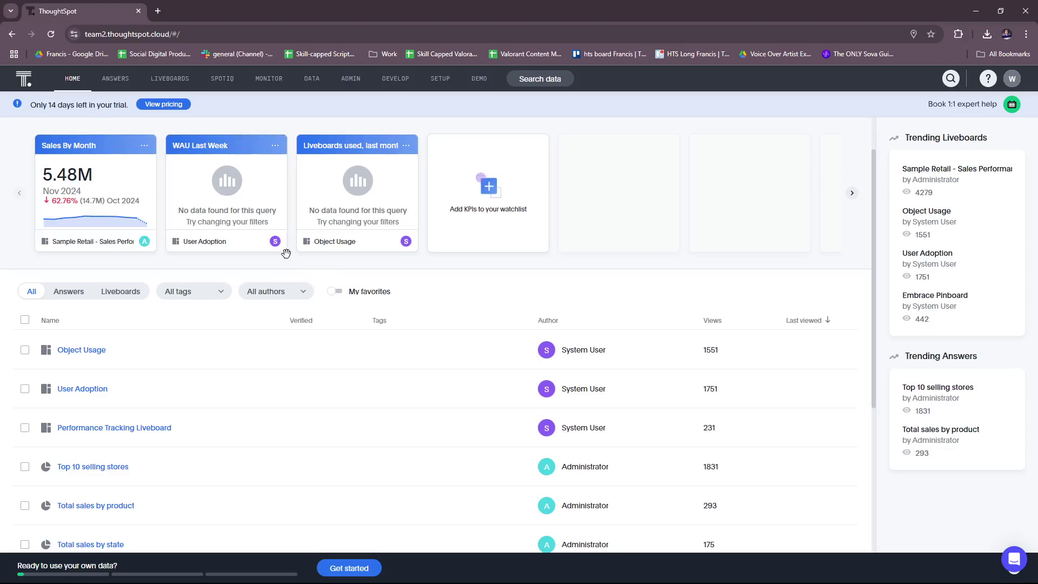
scroll(303, 260, "down", 3)
scroll(162, 214, "up", 1)
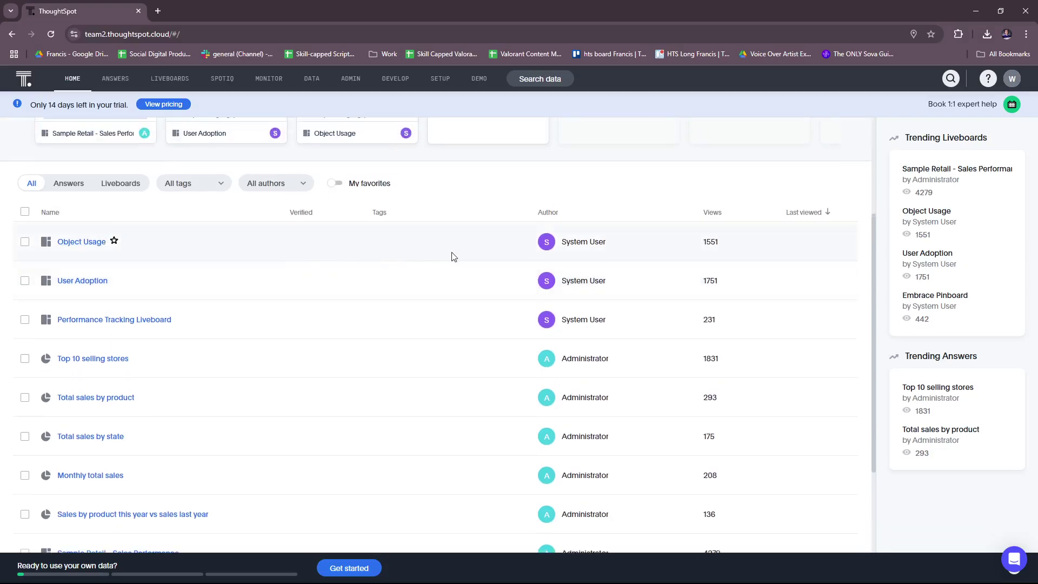
scroll(259, 254, "up", 3)
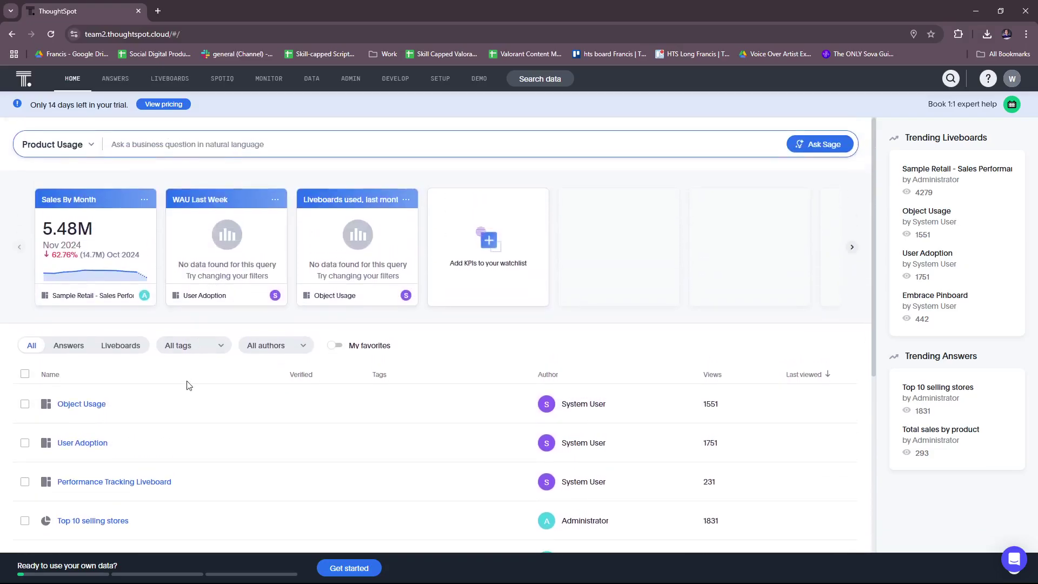
scroll(179, 378, "down", 2)
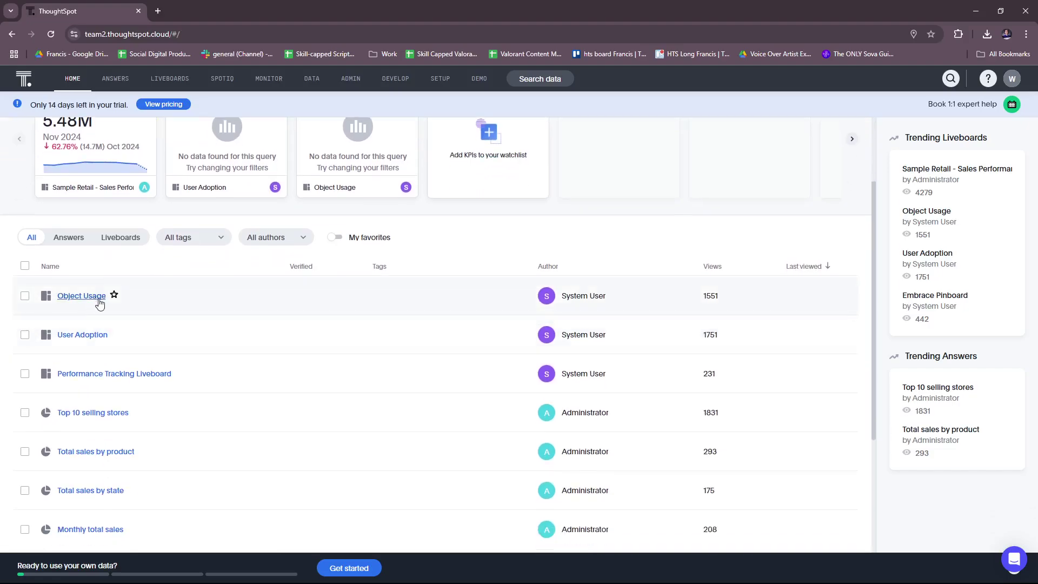
scroll(300, 311, "down", 1)
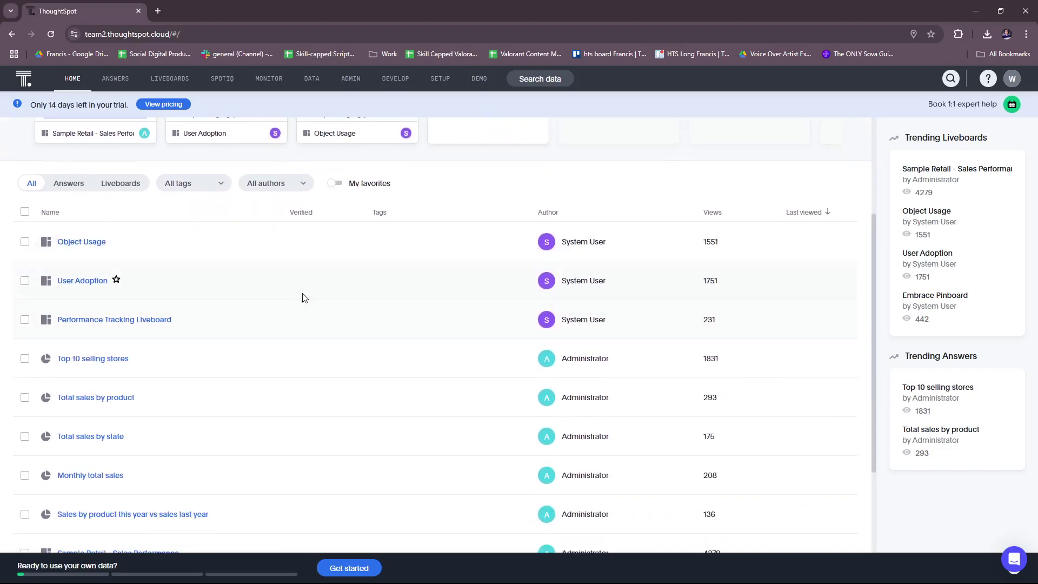
Step: View the Object Usage liveboard, then go back to Home
left_click(80, 242)
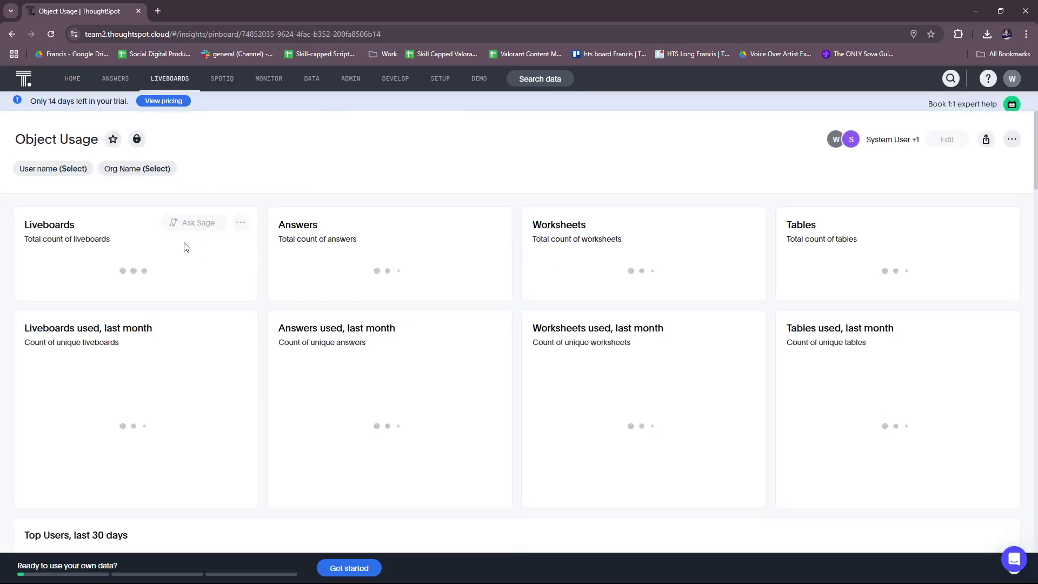
scroll(287, 285, "down", 1)
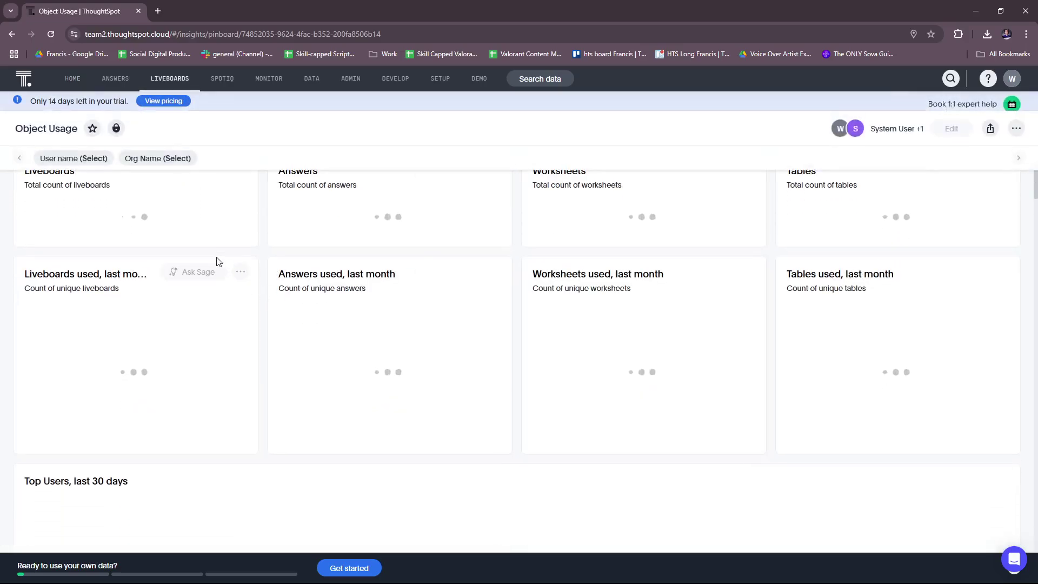
scroll(219, 261, "up", 1)
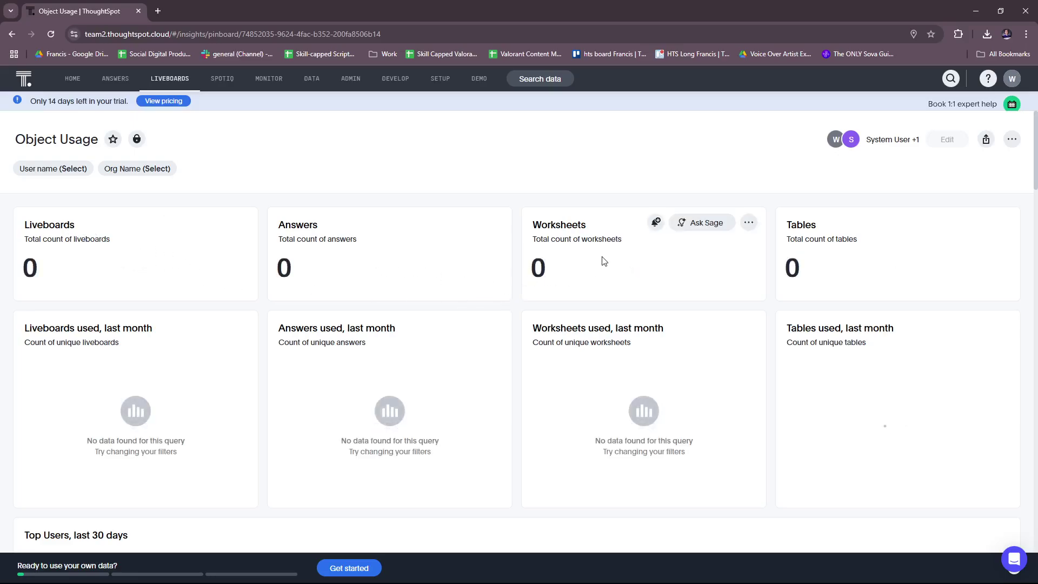
key("alt+Left")
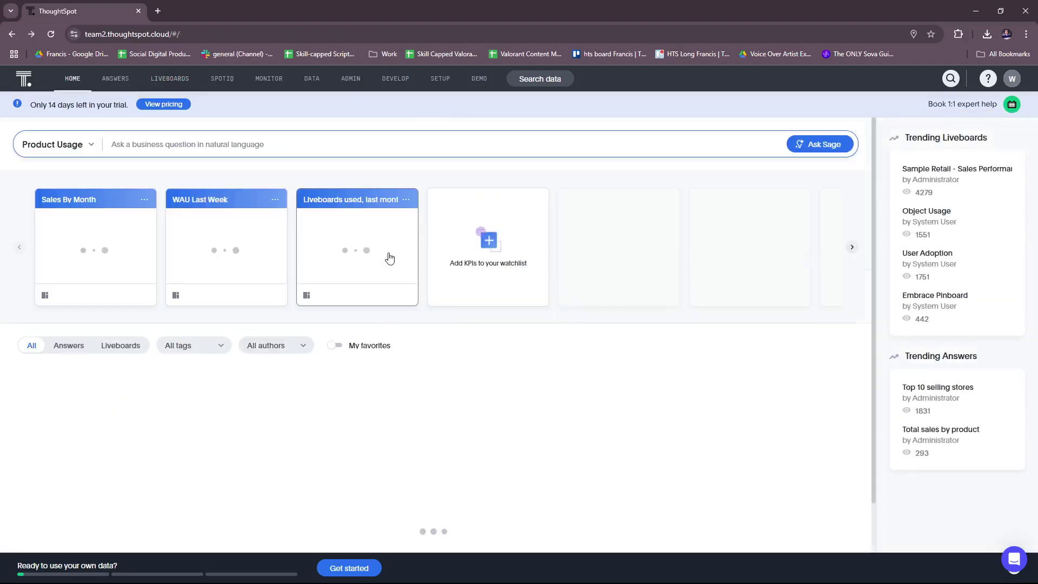
scroll(381, 360, "down", 4)
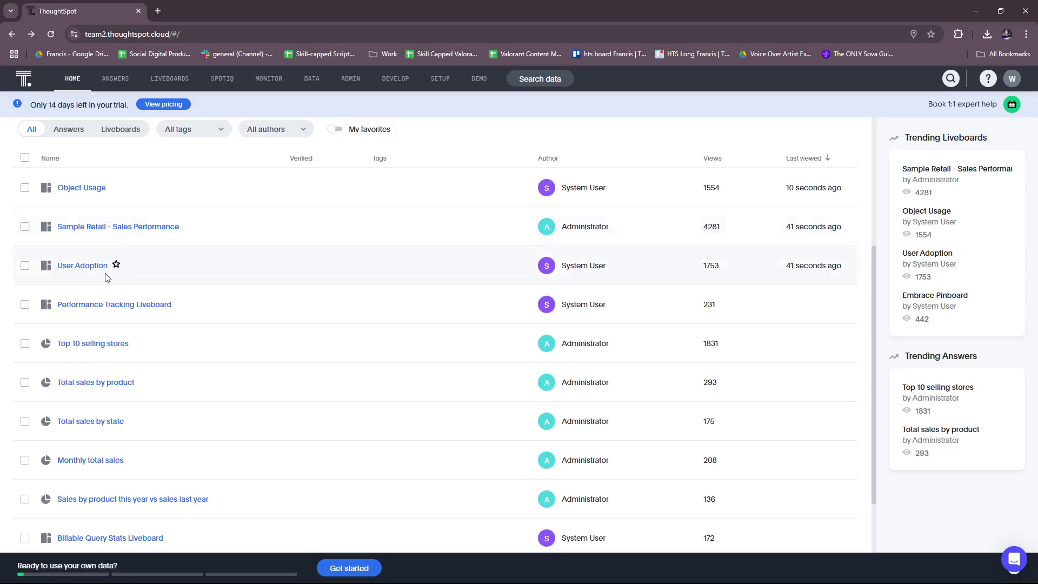
scroll(644, 262, "down", 2)
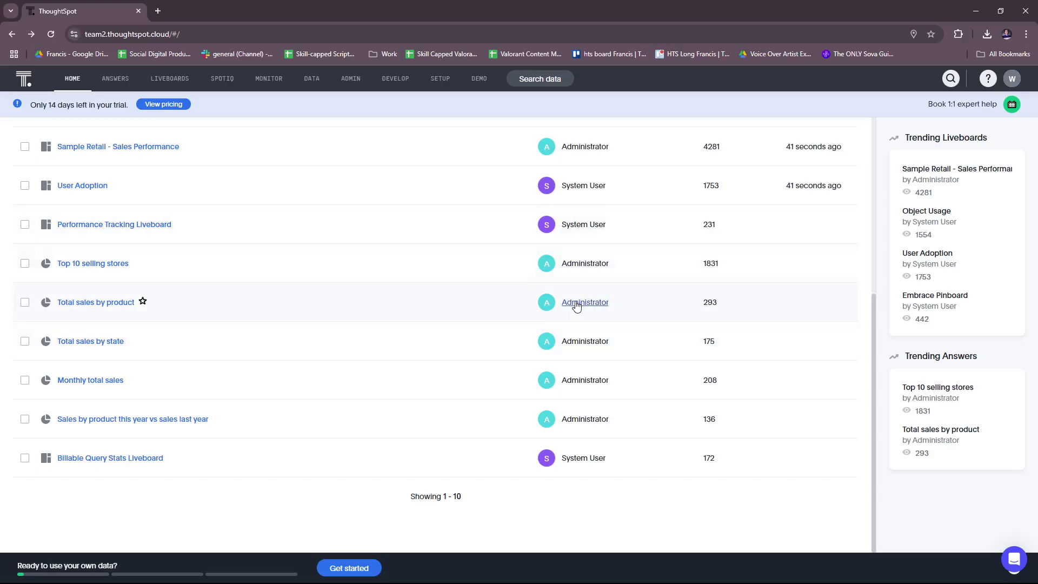
scroll(578, 303, "up", 5)
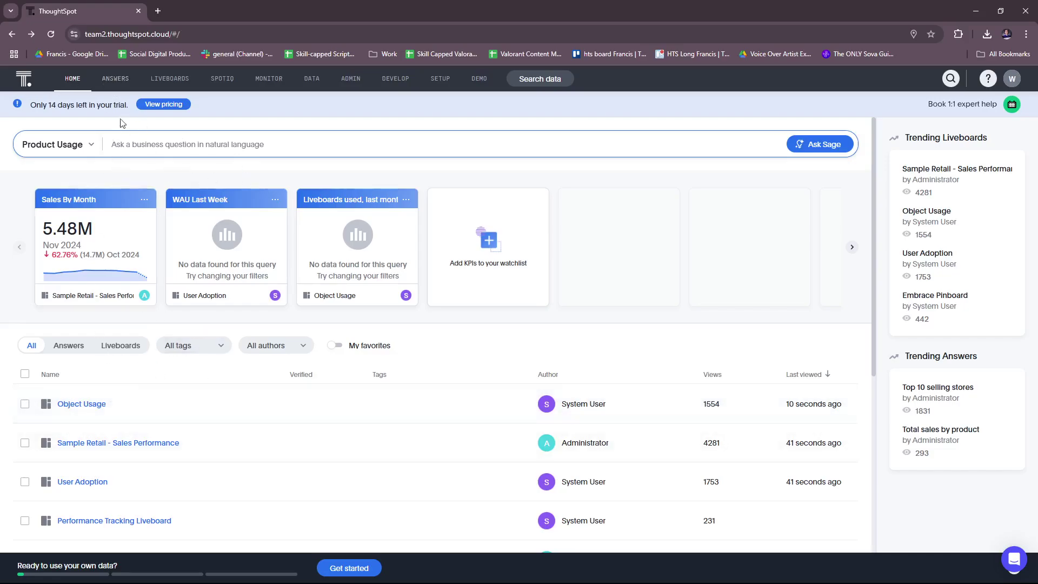
Step: View the Top 10 selling stores answer, then switch to the Liveboards list
left_click(116, 79)
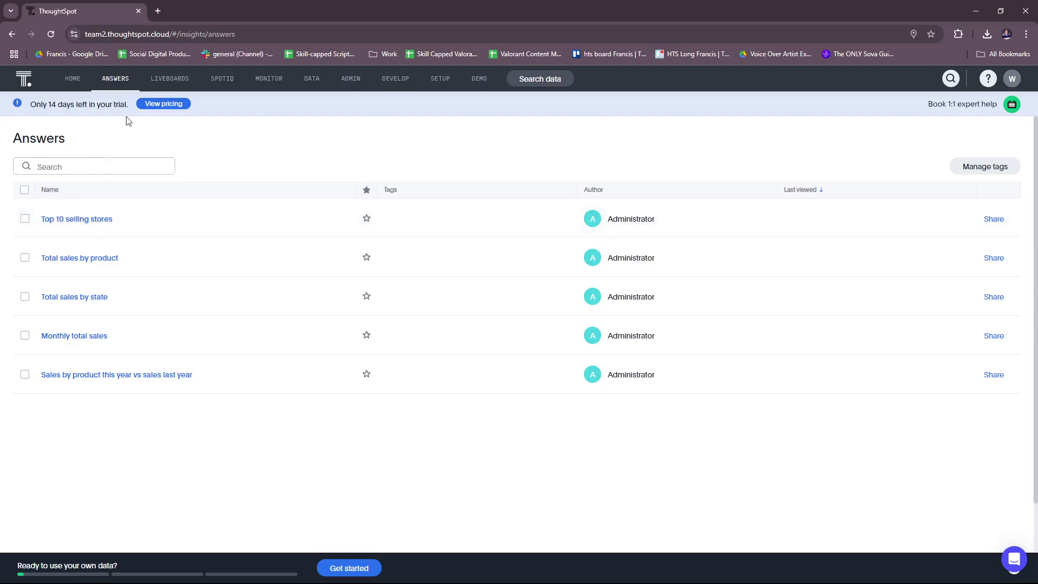
left_click(78, 219)
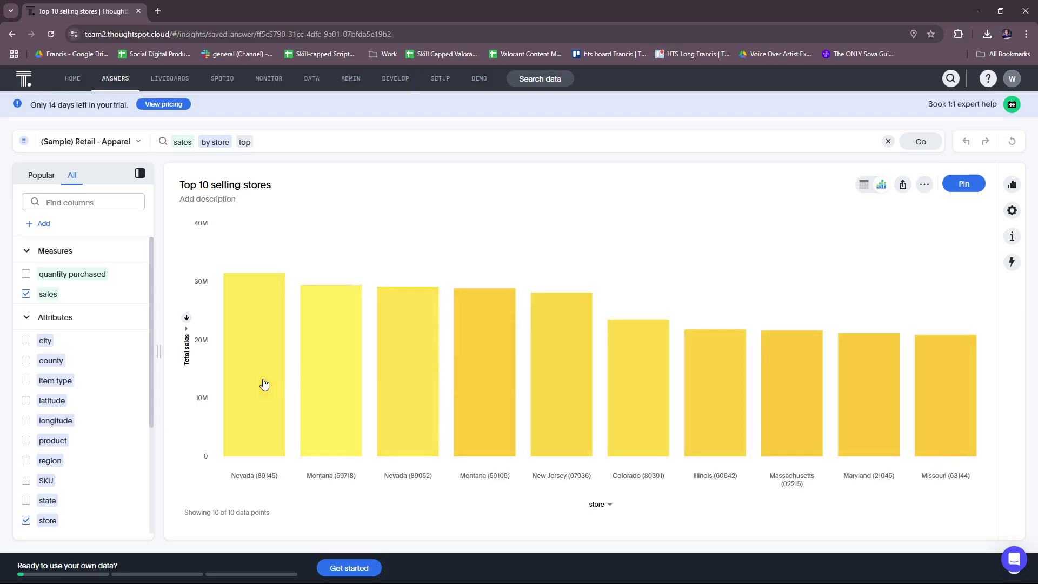
left_click(105, 79)
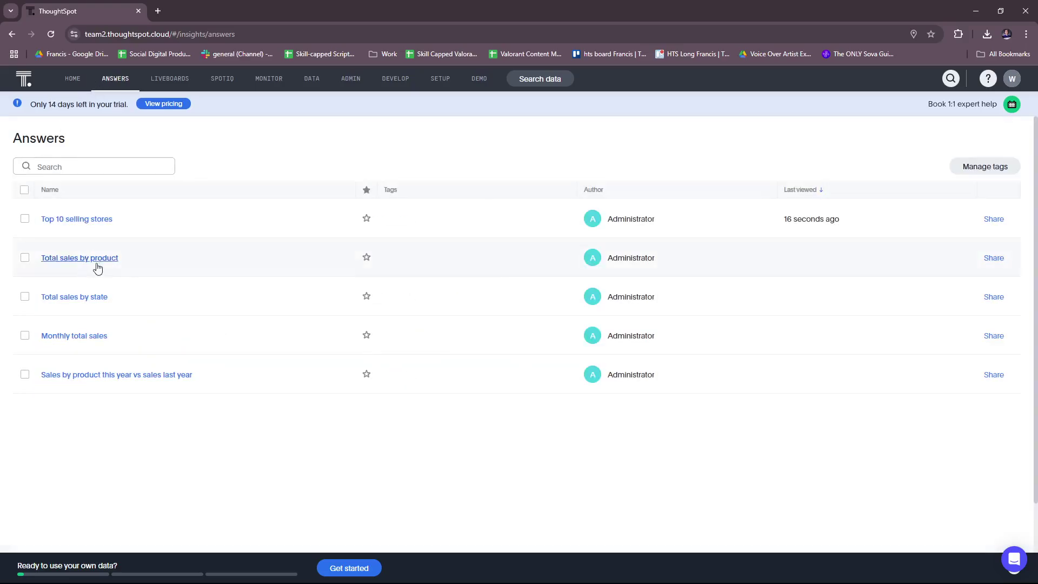
left_click(171, 80)
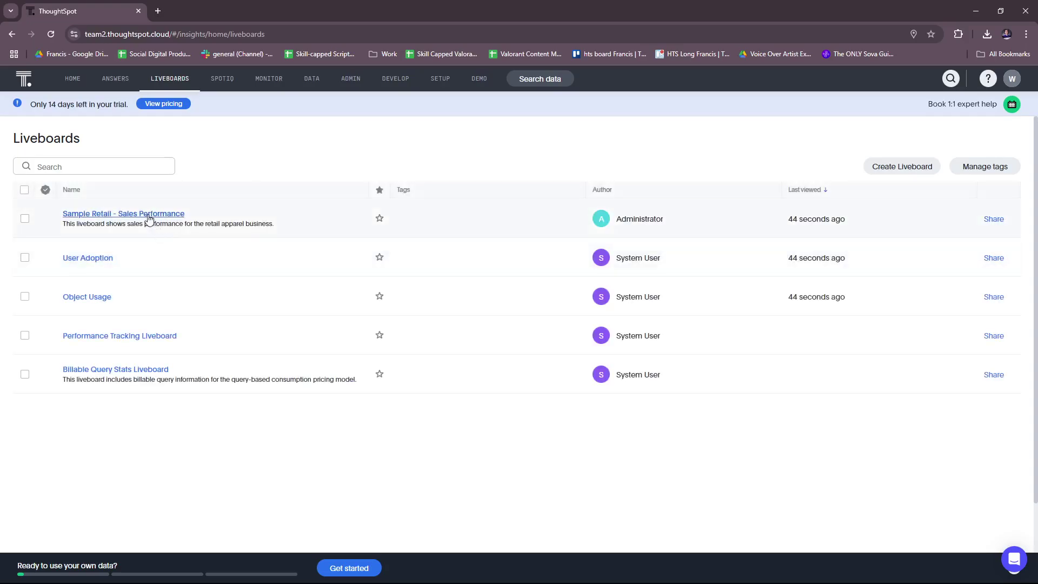
Step: Look over the Sample Retail - Sales Performance liveboard, then go back to the Liveboards list
left_click(170, 217)
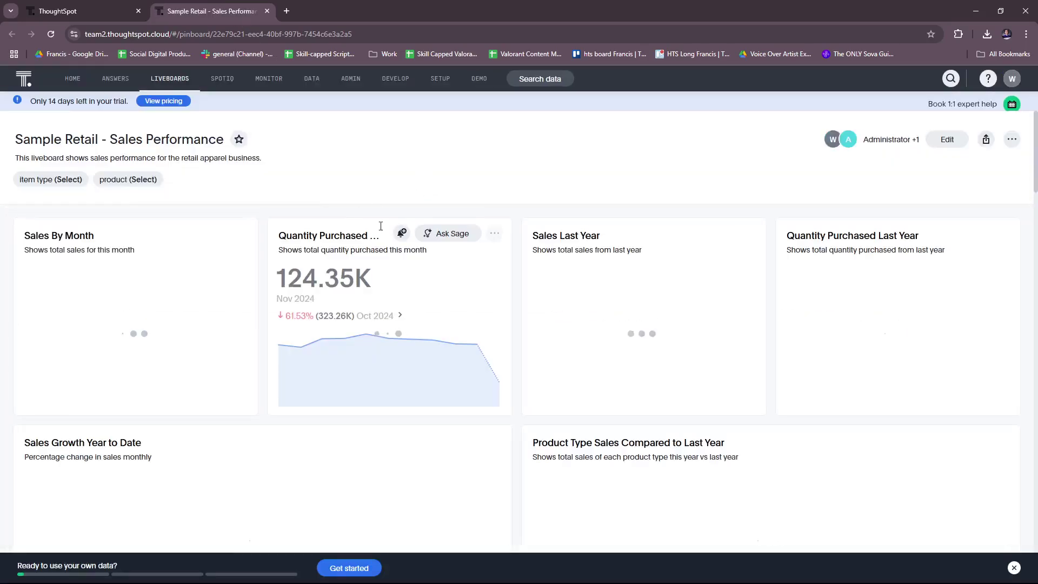
scroll(382, 225, "down", 1)
scroll(448, 299, "up", 1)
left_click(130, 10)
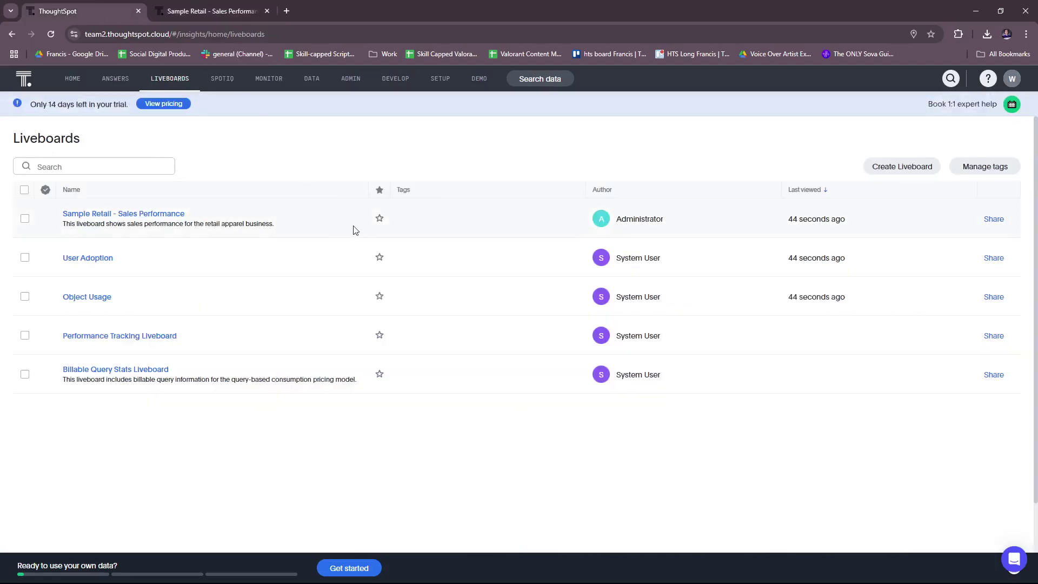
Step: Open User Adoption, close Sample Retail, review User Adoption's zero usage metrics, then close it
middle_click(90, 262)
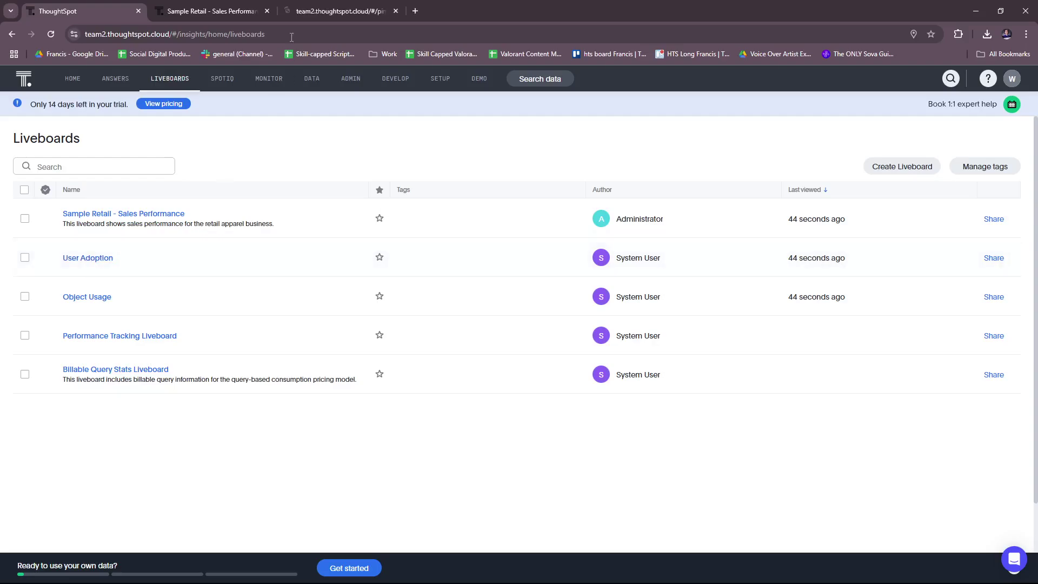
left_click(267, 11)
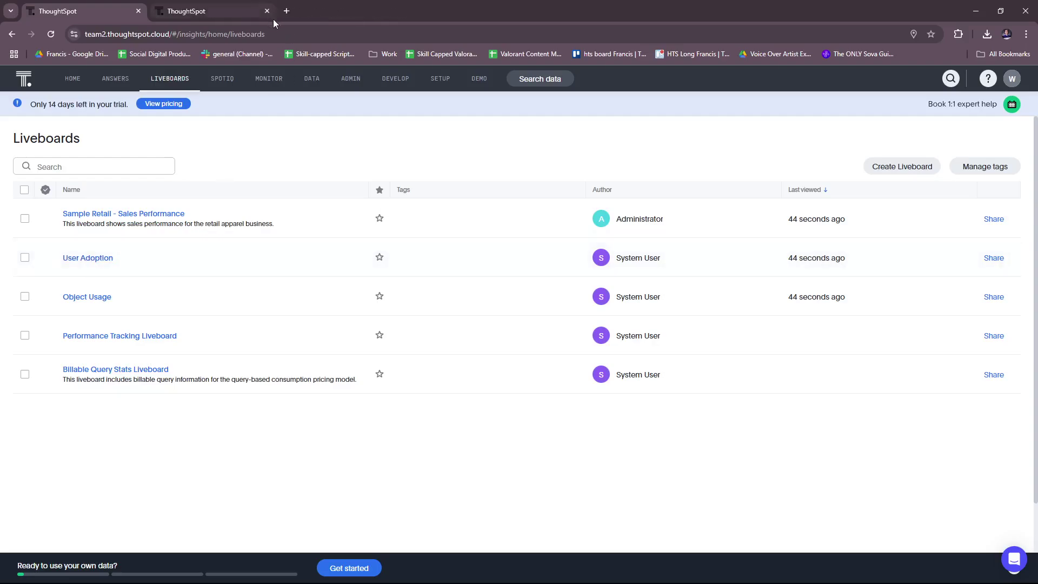
left_click(211, 6)
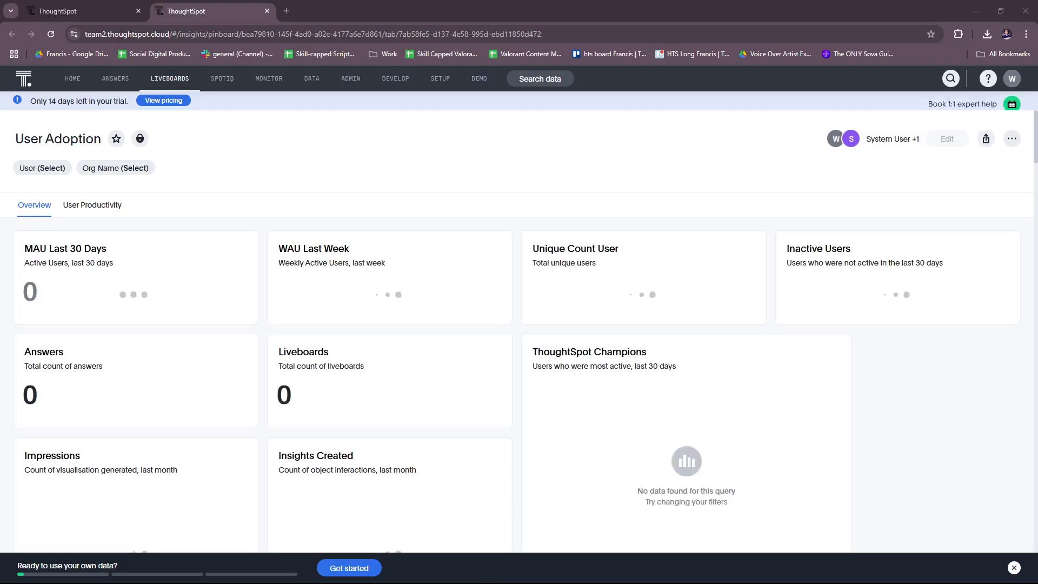
scroll(519, 346, "down", 2)
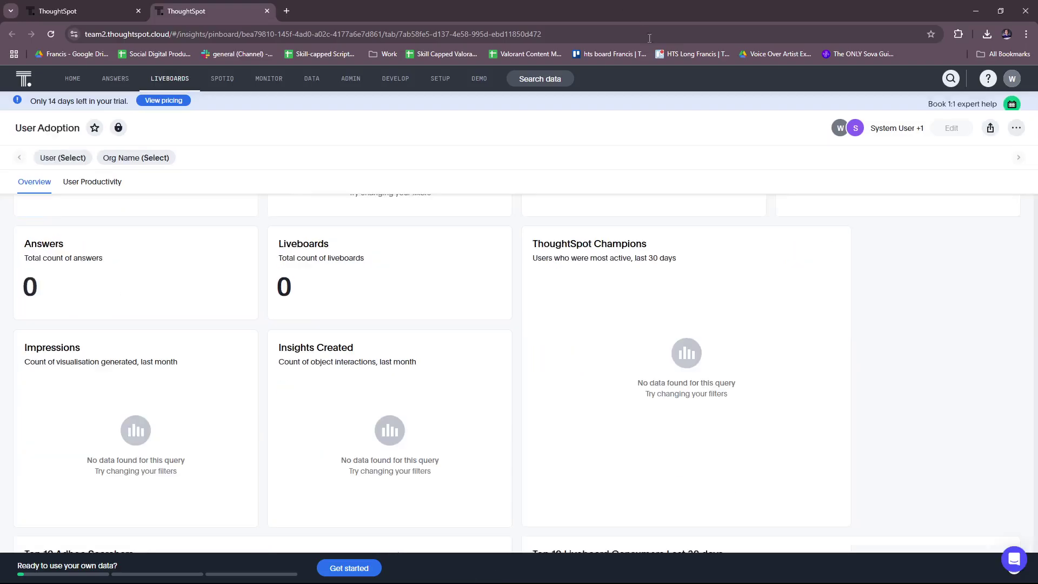
scroll(509, 237, "up", 2)
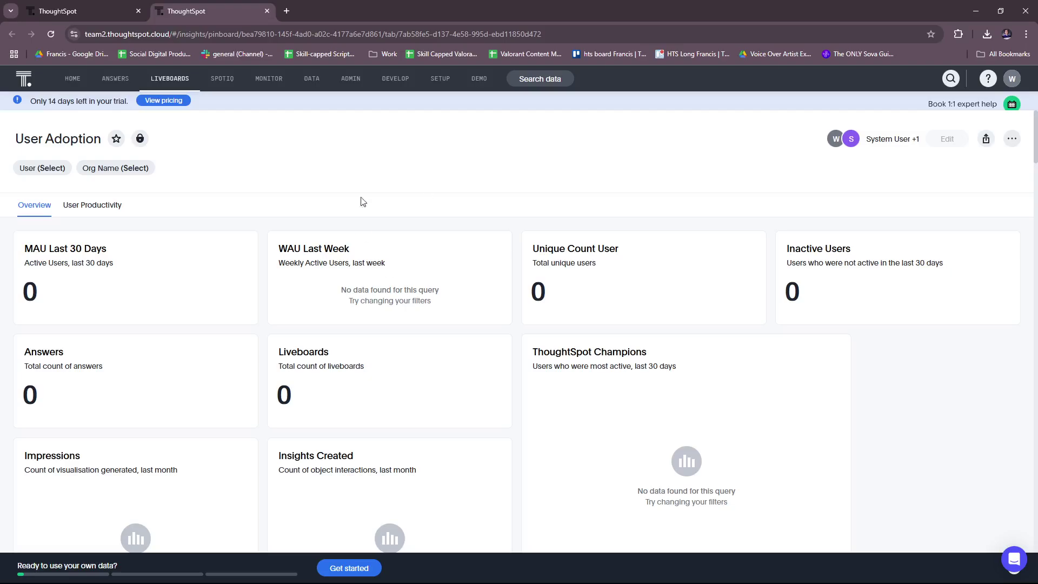
scroll(324, 173, "down", 3)
scroll(348, 195, "up", 3)
left_click(267, 10)
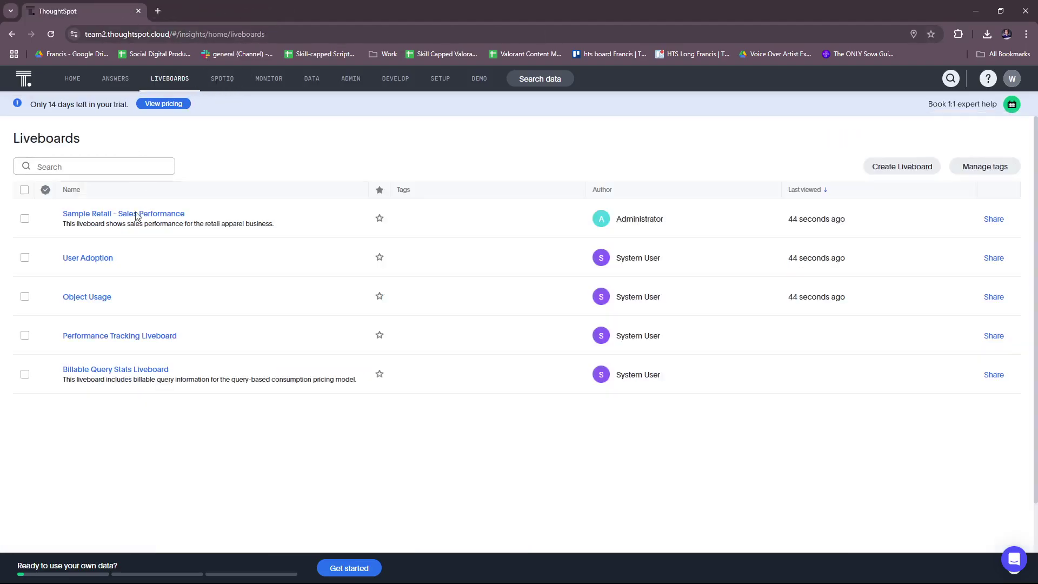
Step: Visit SpotIQ and Monitor, then browse Data worksheets like Product Usage and Credit Usage Worksheet
left_click(226, 79)
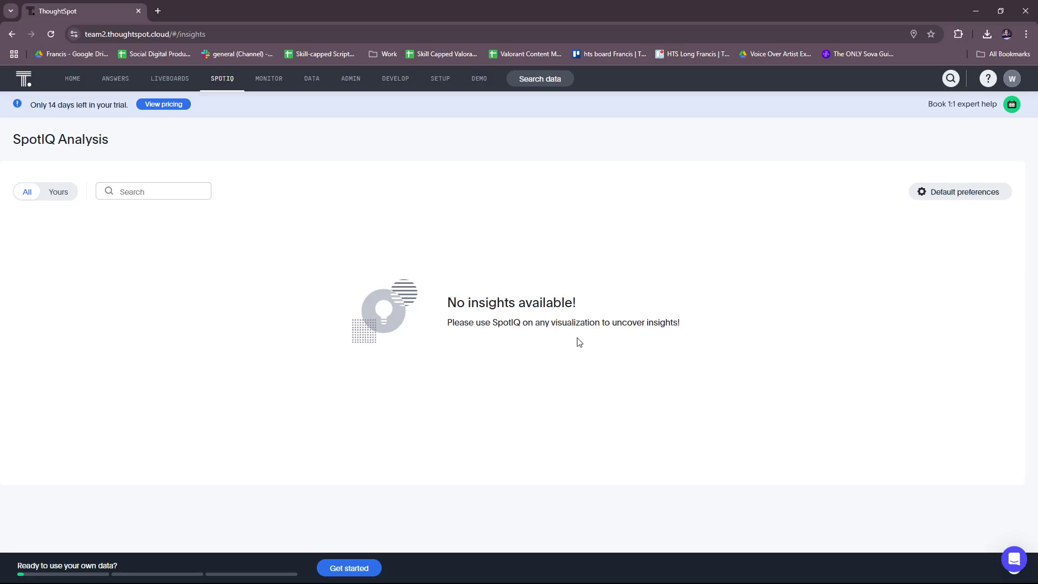
left_click(275, 82)
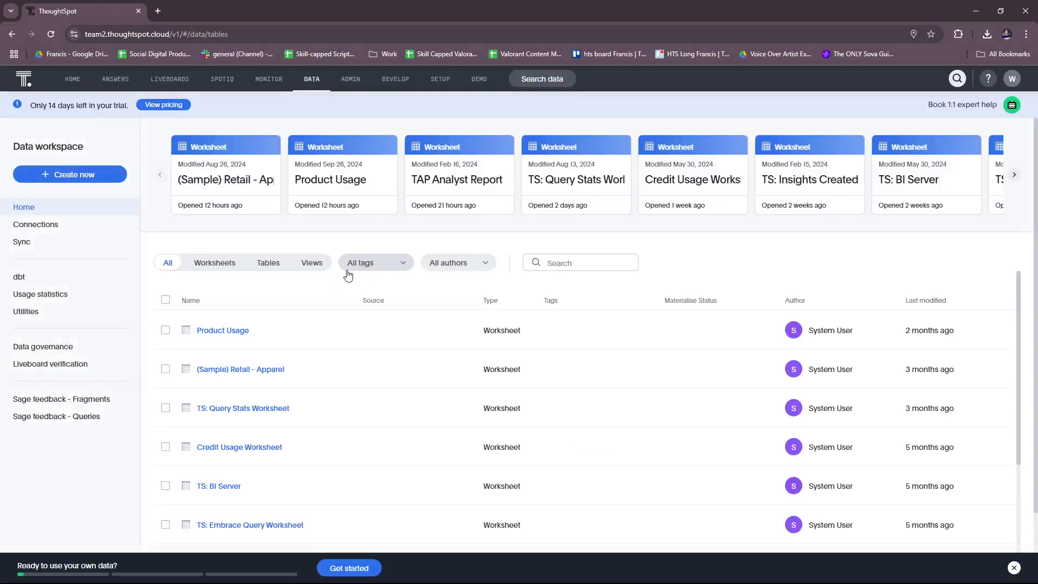
scroll(340, 278, "down", 2)
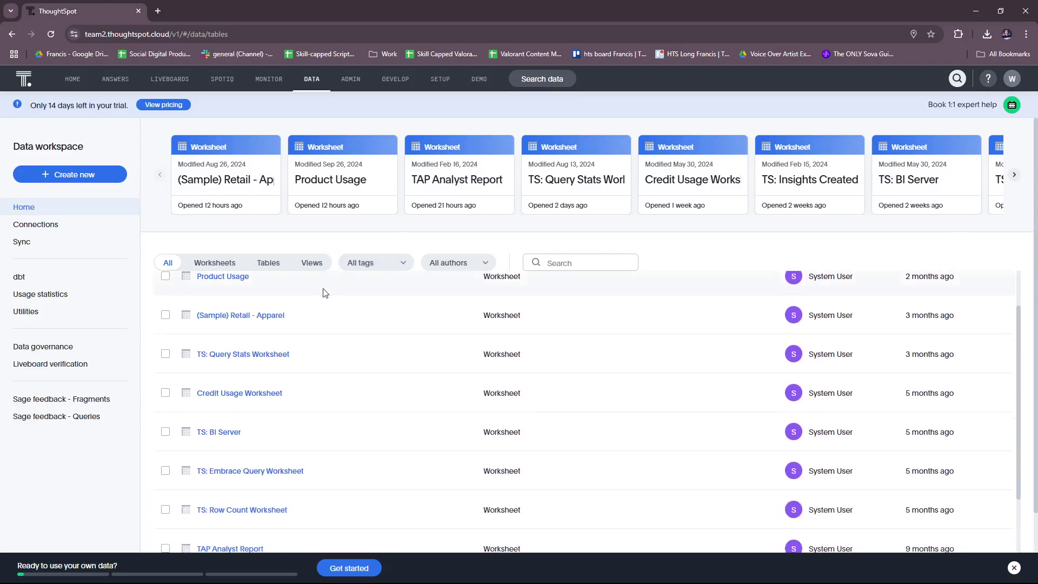
scroll(335, 292, "up", 2)
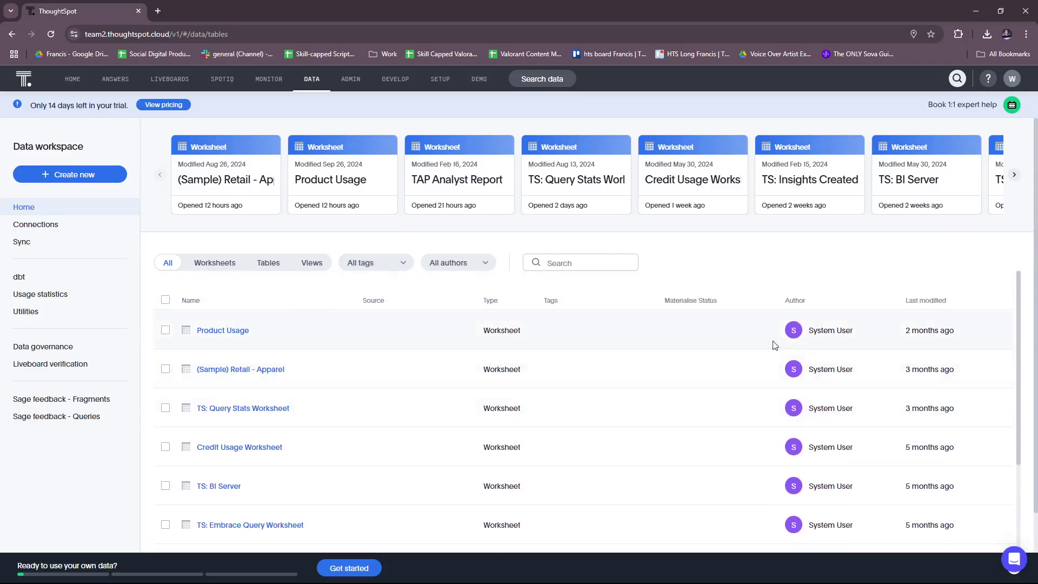
scroll(628, 406, "down", 3)
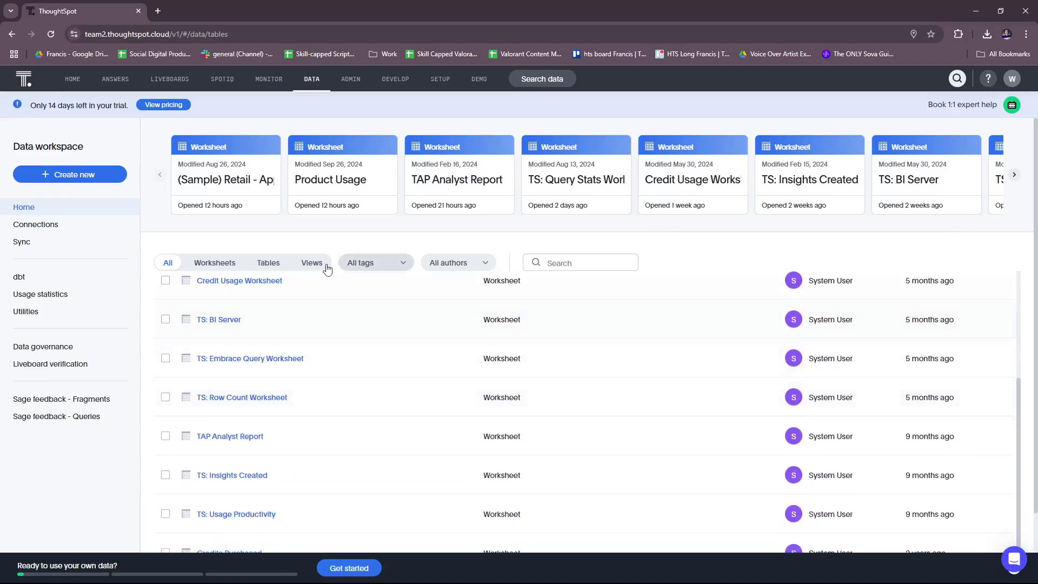
Step: Start a new data connection and browse the available data-warehouse tiles
left_click(69, 178)
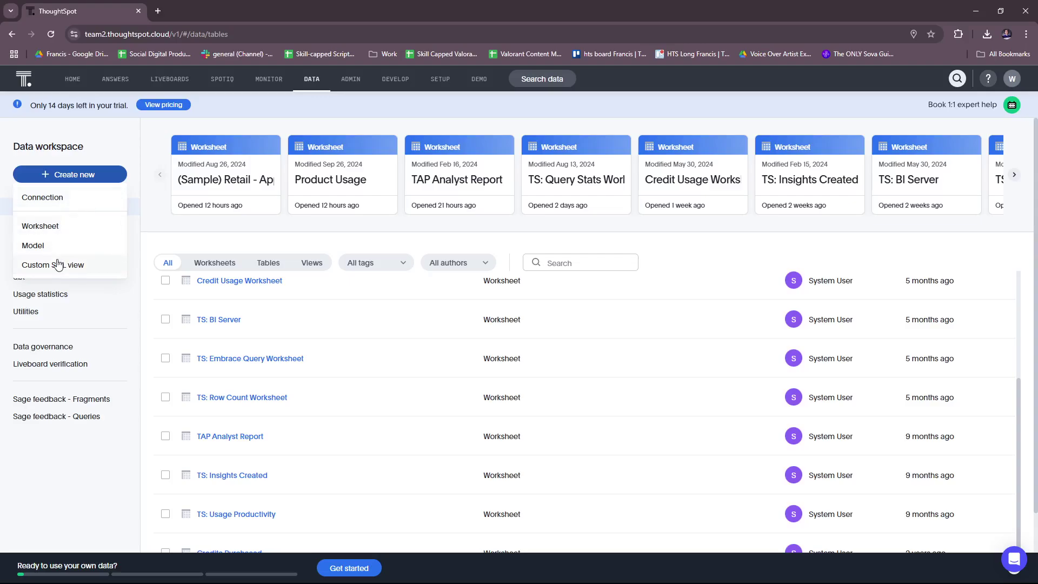
left_click(76, 206)
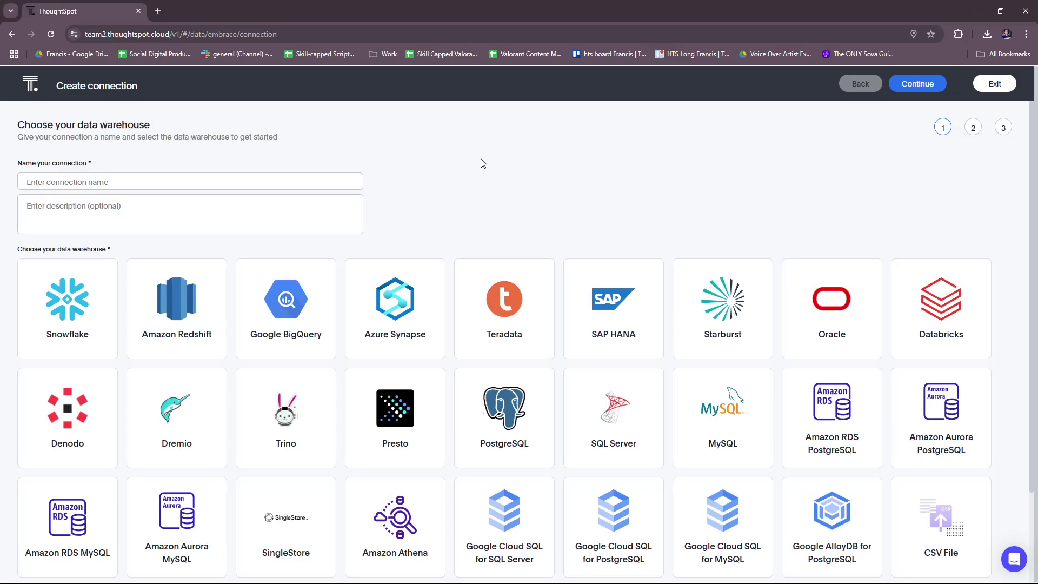
scroll(487, 167, "down", 1)
scroll(324, 292, "down", 1)
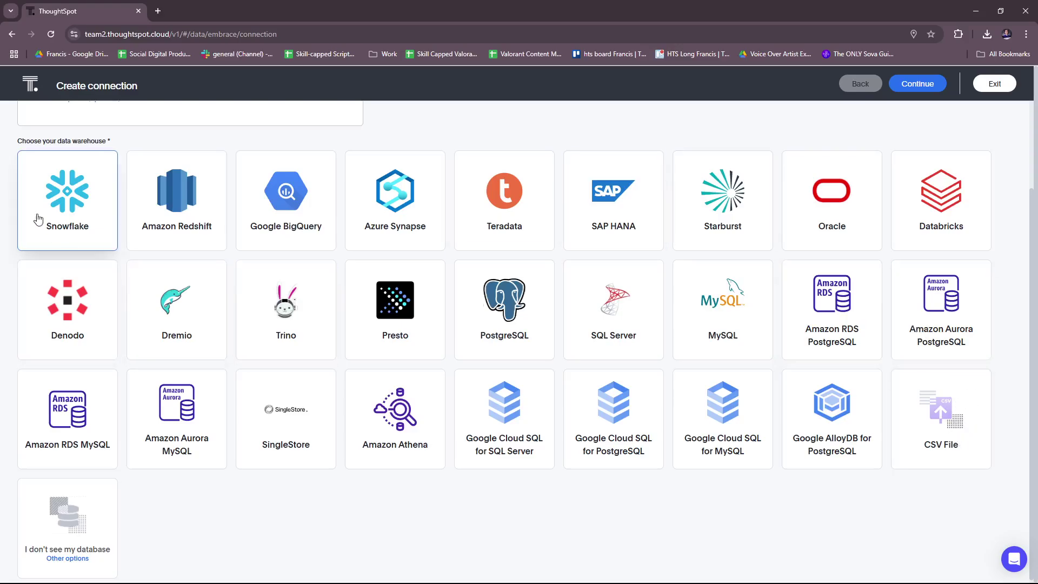
scroll(199, 462, "down", 1)
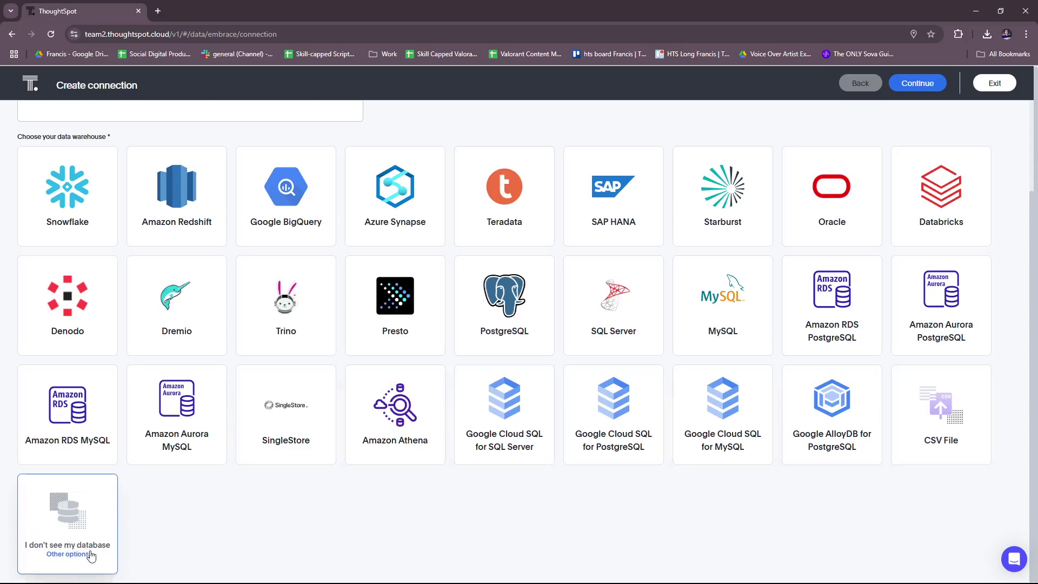
Step: View the unlisted-database feedback form, then cancel it
left_click(79, 534)
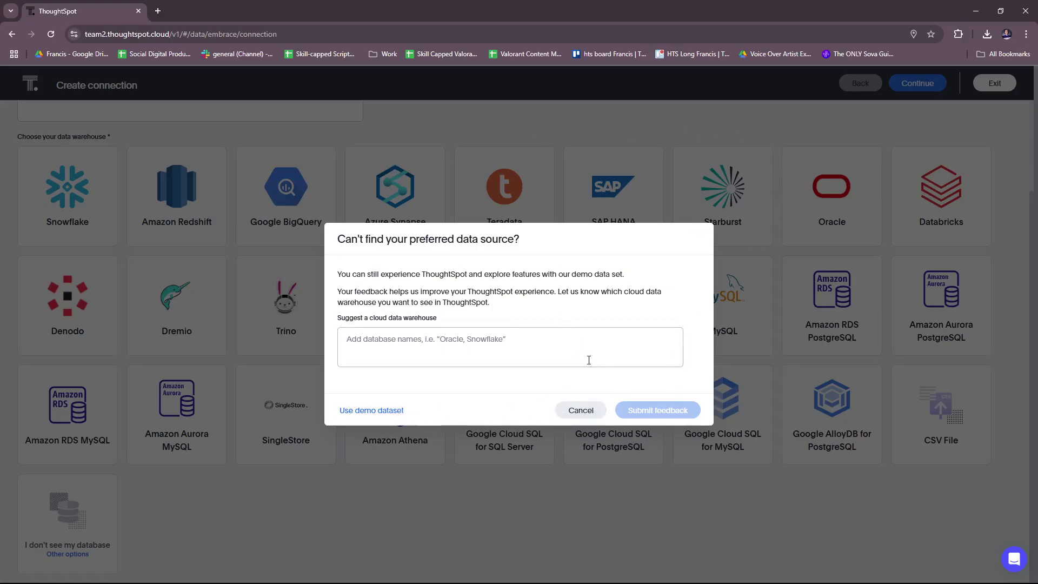
left_click(590, 412)
scroll(234, 251, "up", 2)
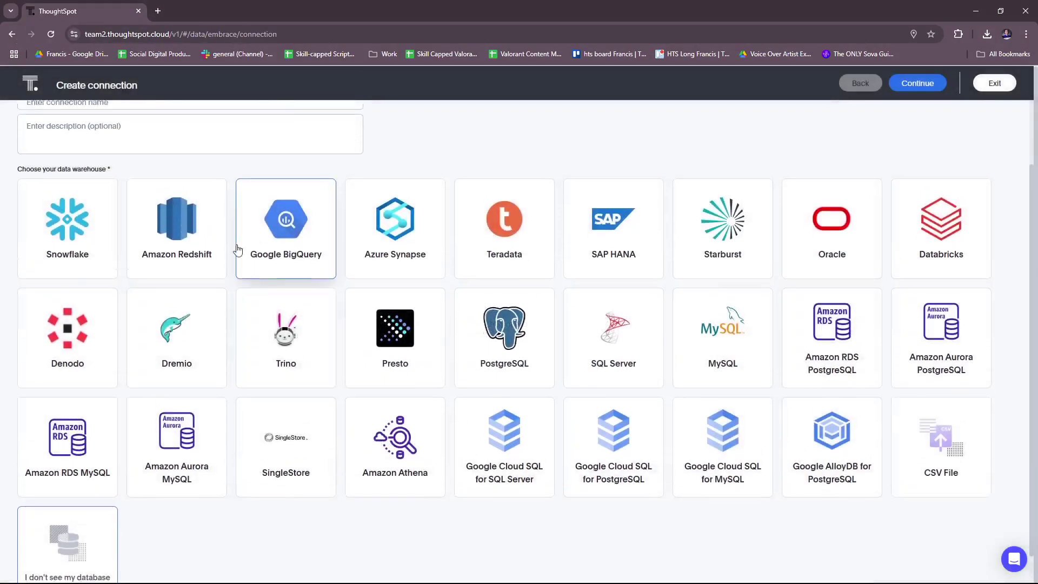
left_click(12, 34)
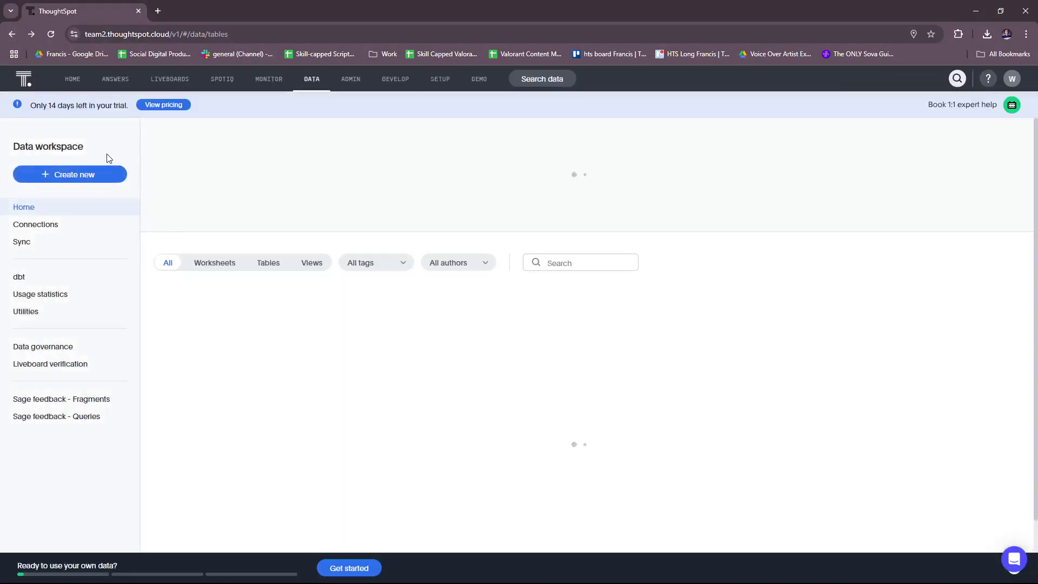
left_click(81, 178)
left_click(58, 228)
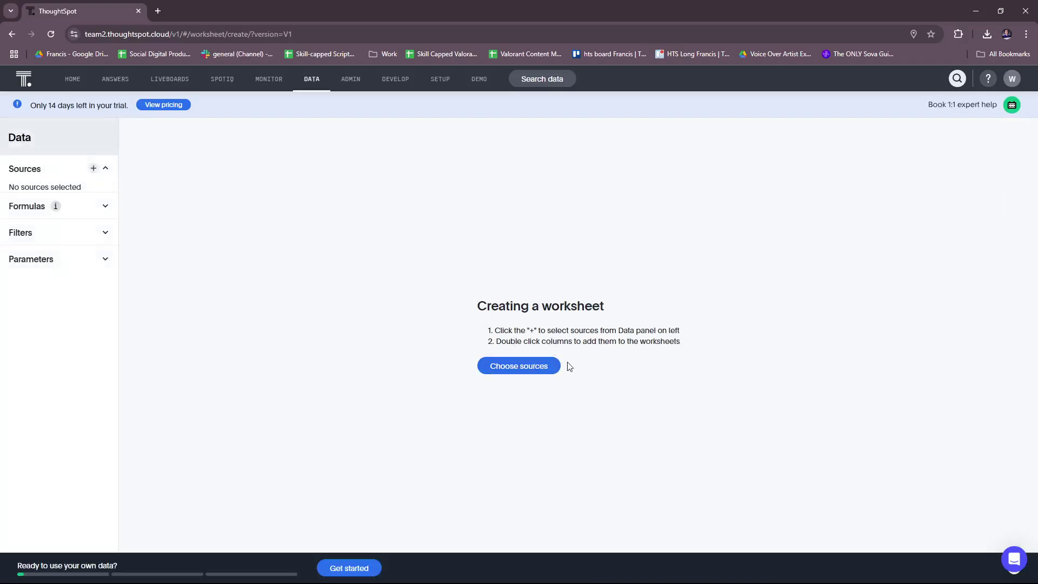
left_click(543, 368)
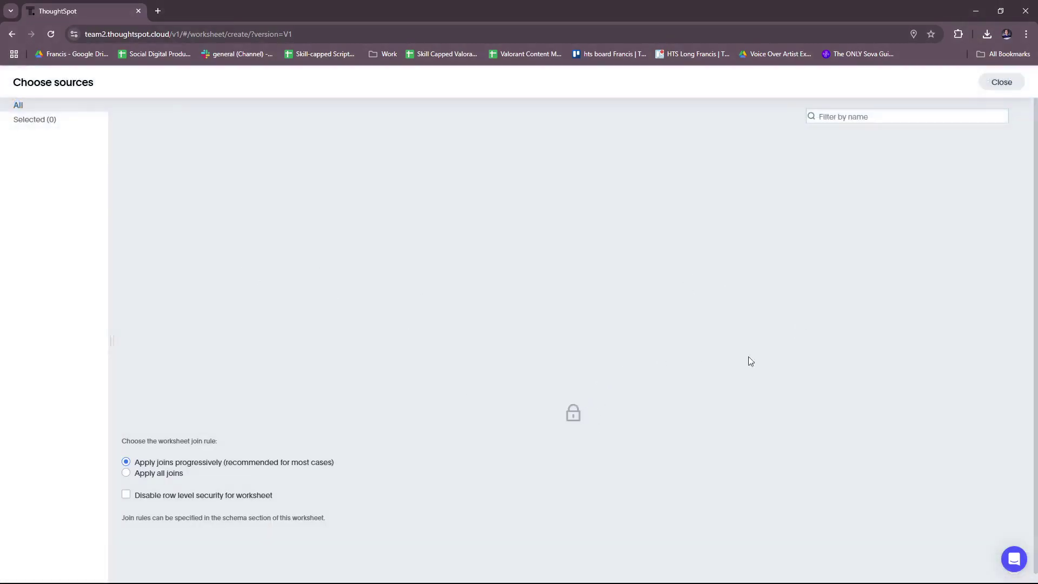
left_click(13, 35)
left_click(80, 180)
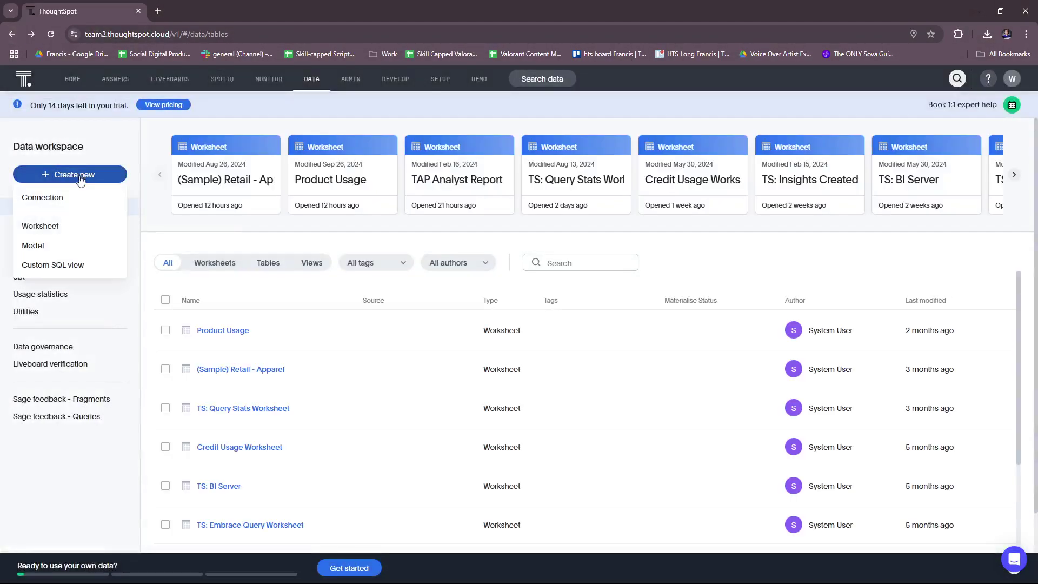
left_click(65, 245)
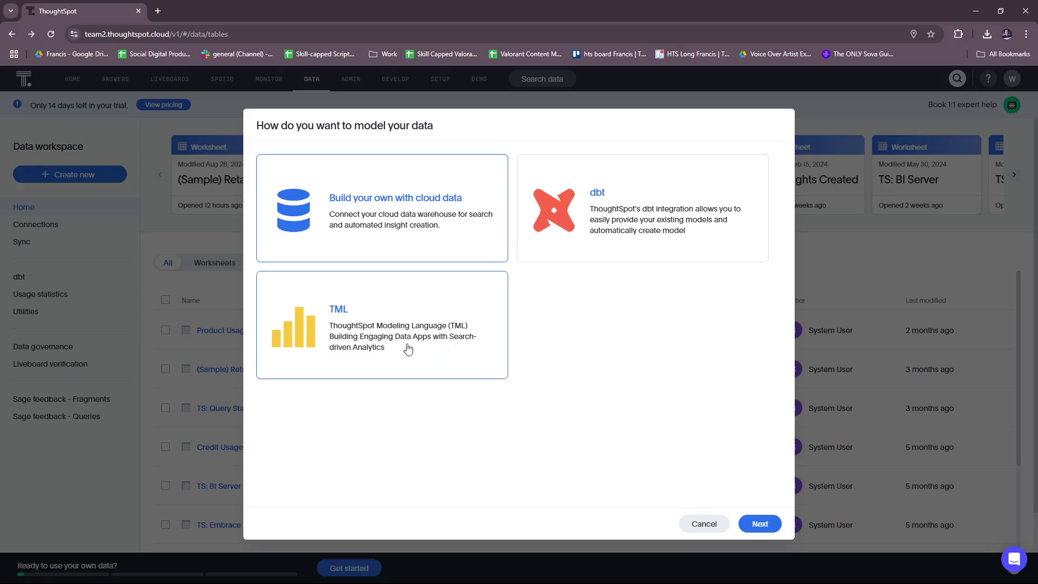
left_click(696, 527)
left_click(71, 175)
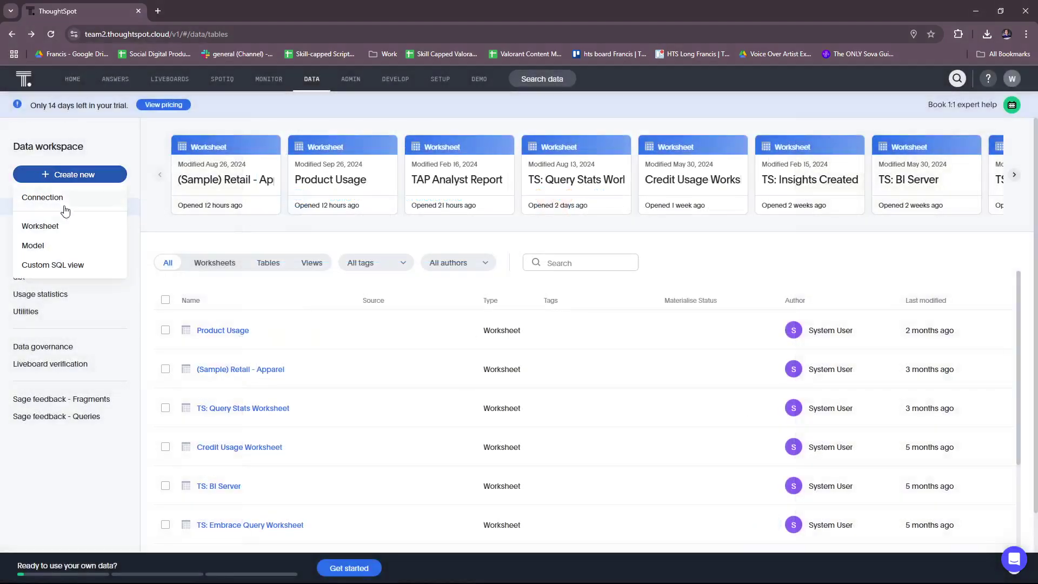
left_click(46, 265)
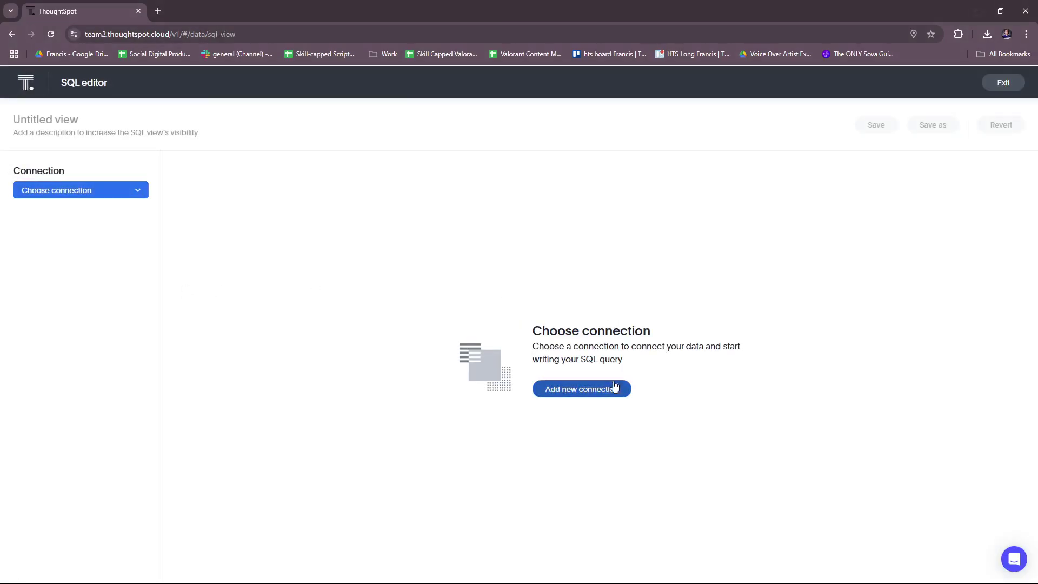
left_click(582, 392)
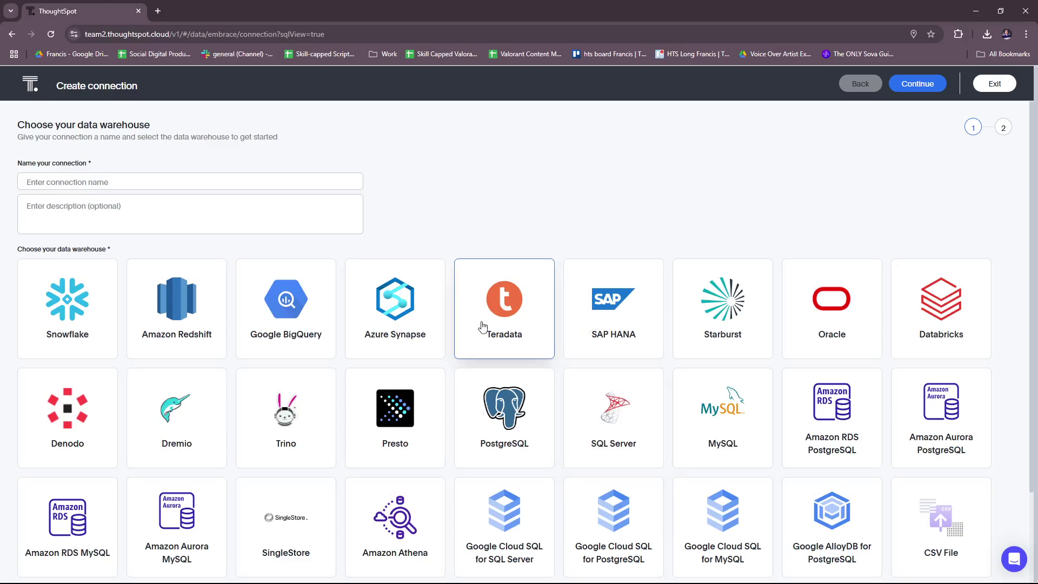
scroll(479, 330, "down", 3)
scroll(665, 301, "up", 2)
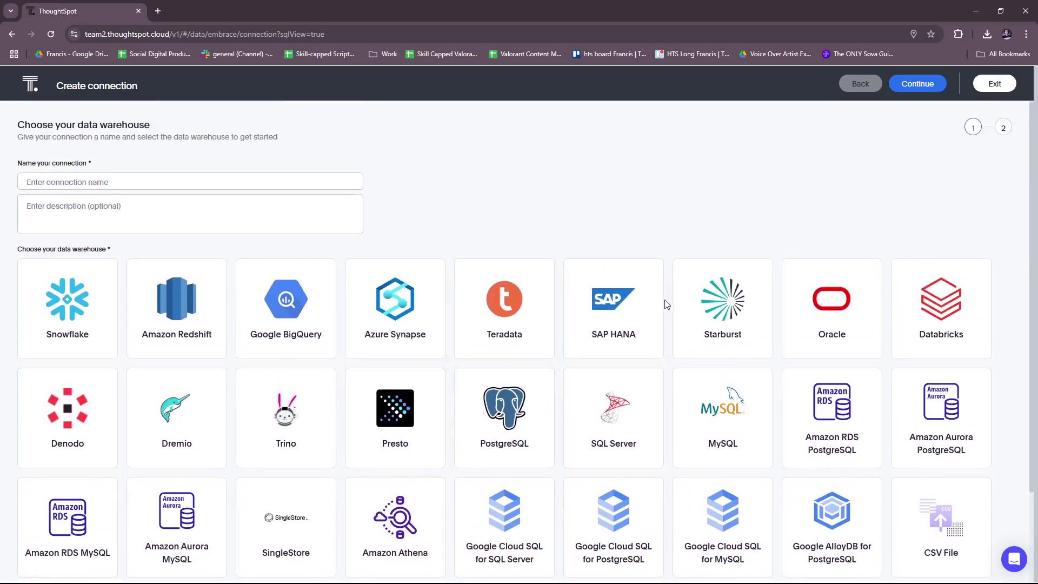
scroll(635, 271, "down", 2)
scroll(112, 270, "up", 2)
left_click(1007, 84)
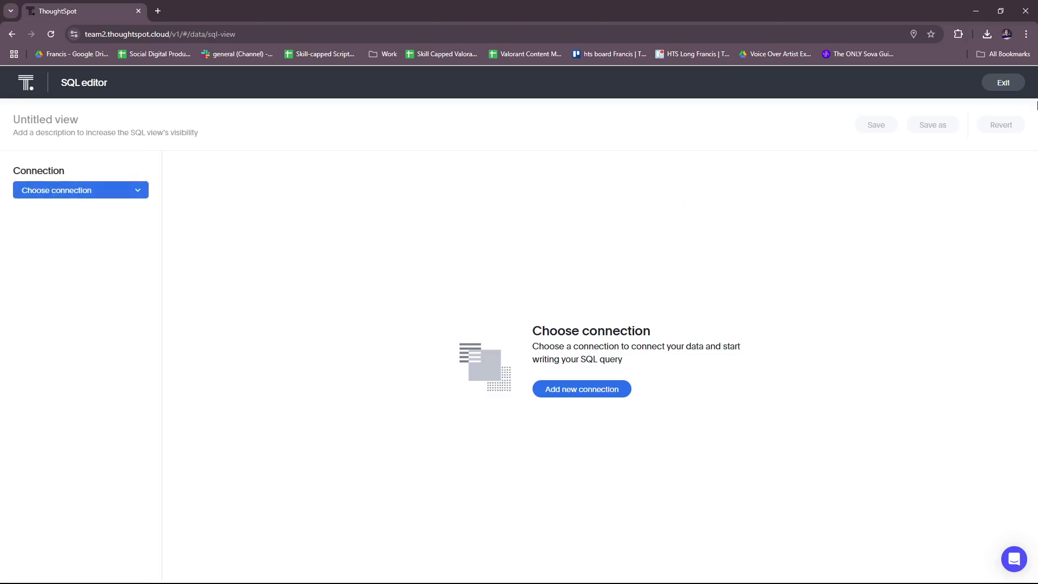
left_click(1010, 82)
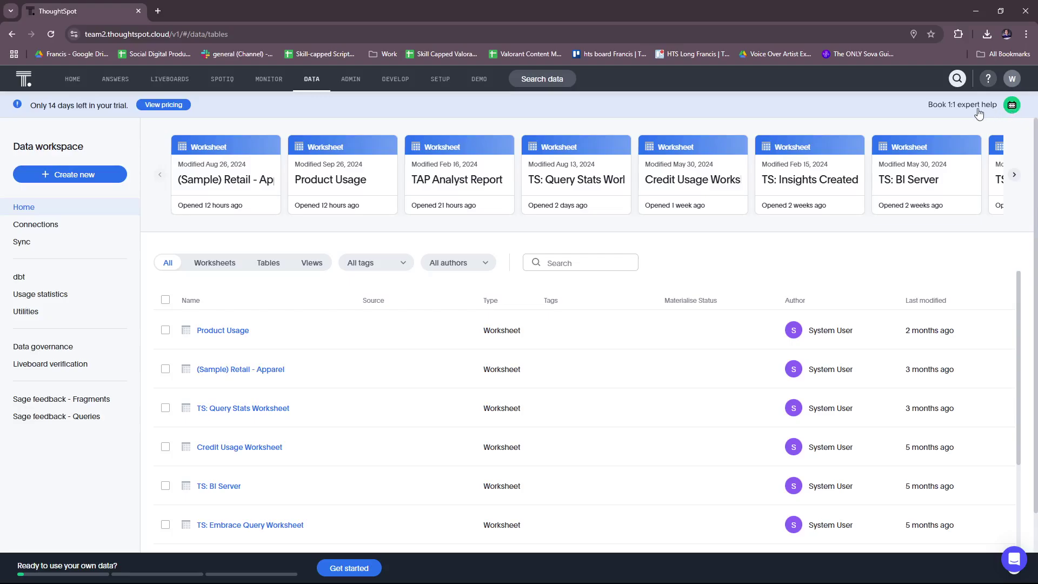
Step: Open the Book 1:1 expert help form and close the cookie privacy banner
left_click(1008, 108)
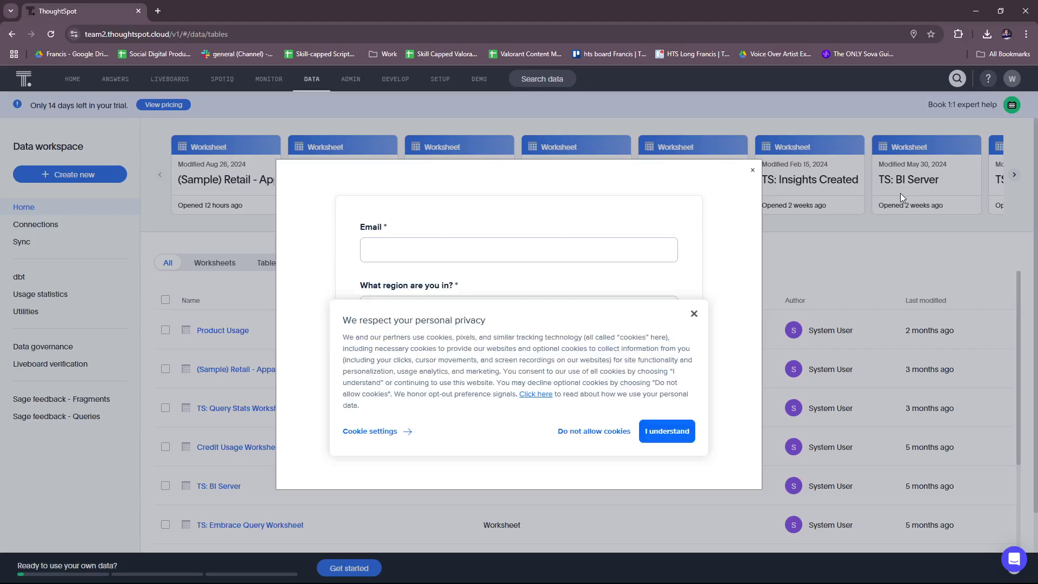
left_click(694, 315)
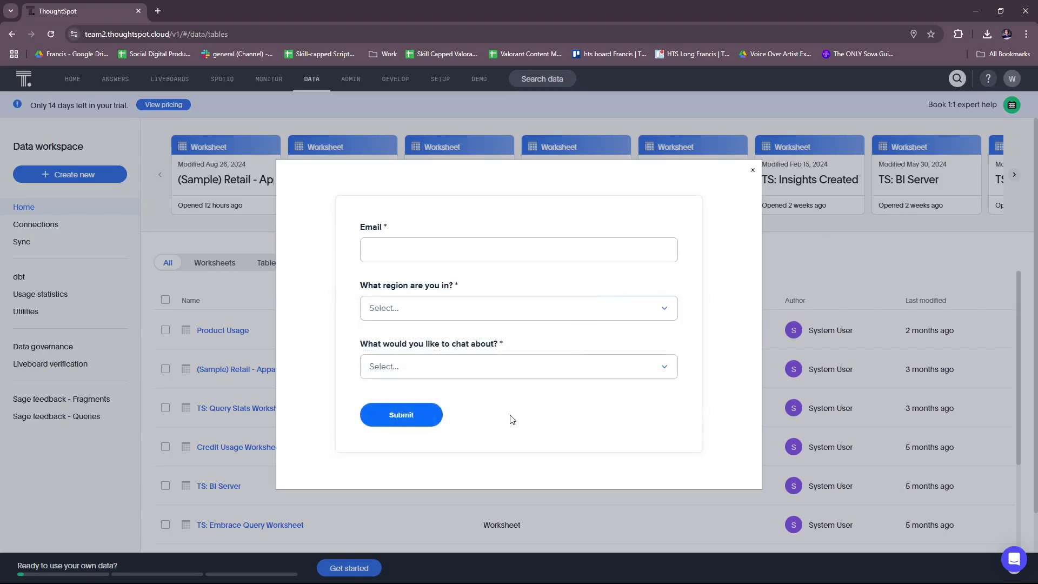